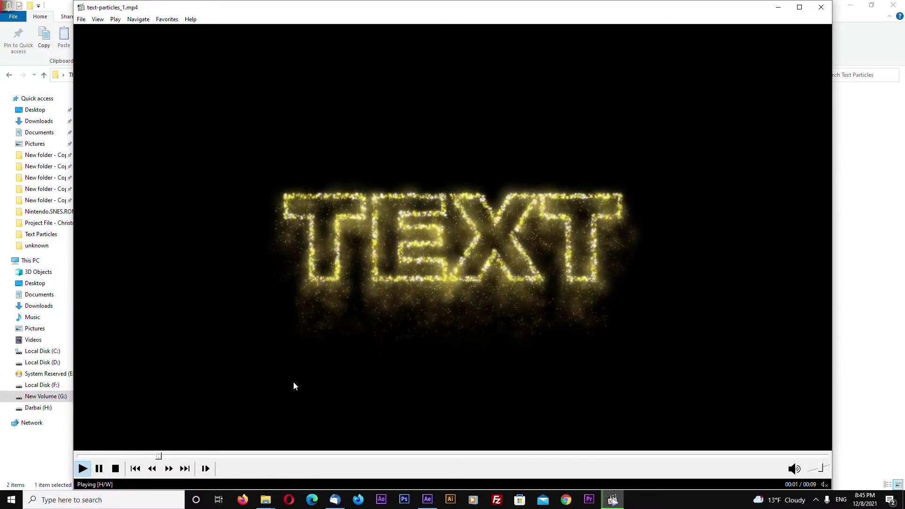
Replay the finished glowing particle-text clip from about 1 second.
click(120, 457)
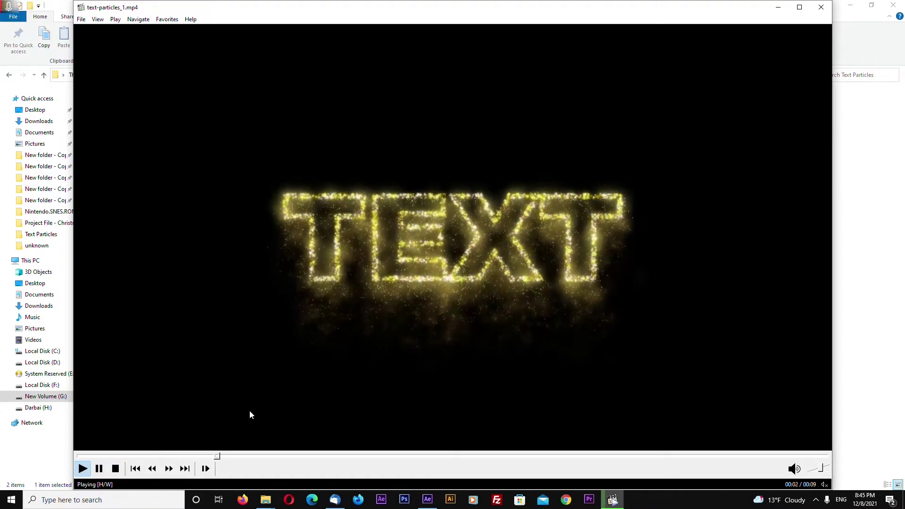
Close the video player, return to After Effects, enlarge the preview and save the project.
click(821, 7)
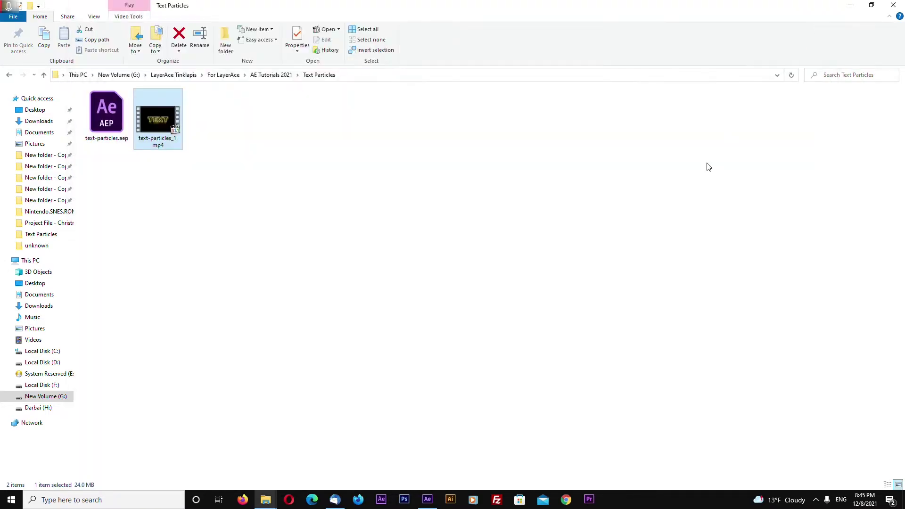
click(427, 499)
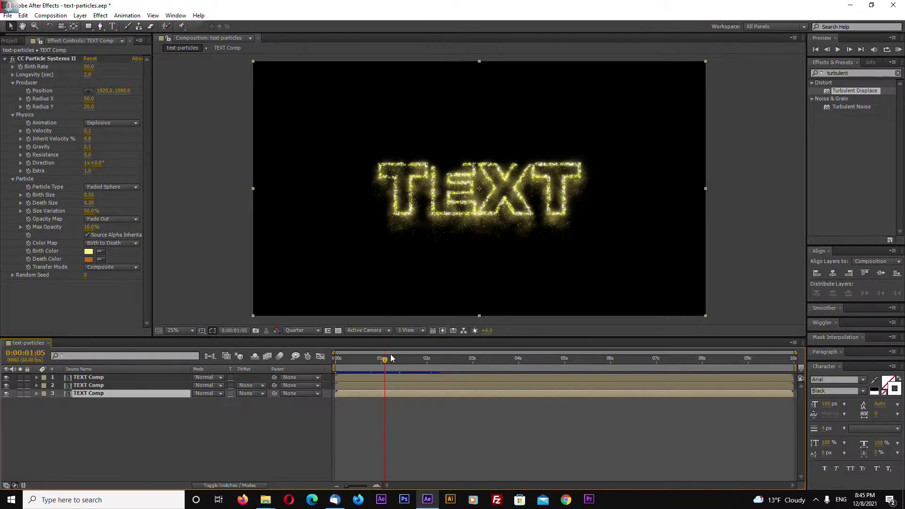
drag(391, 336, 391, 356)
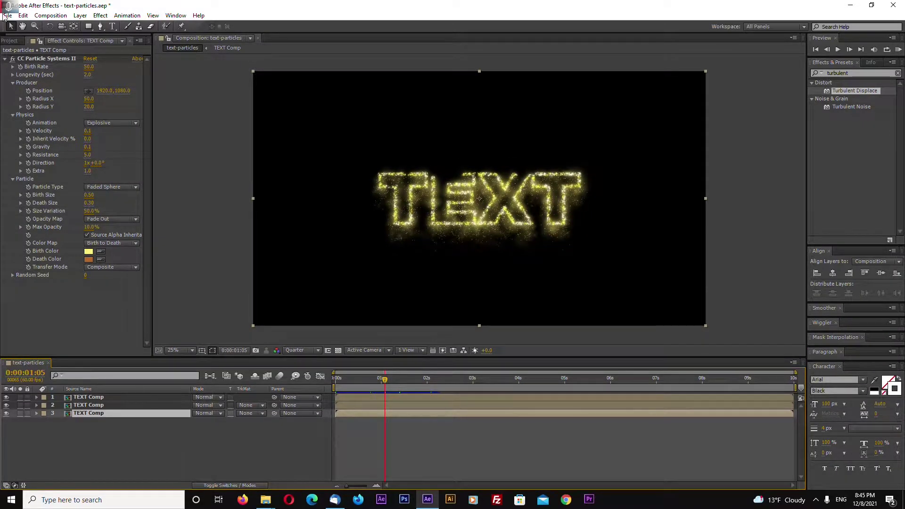
click(7, 15)
click(55, 89)
In TEXT Comp, replace the word TEXT with 'sample'.
double_click(92, 414)
click(91, 405)
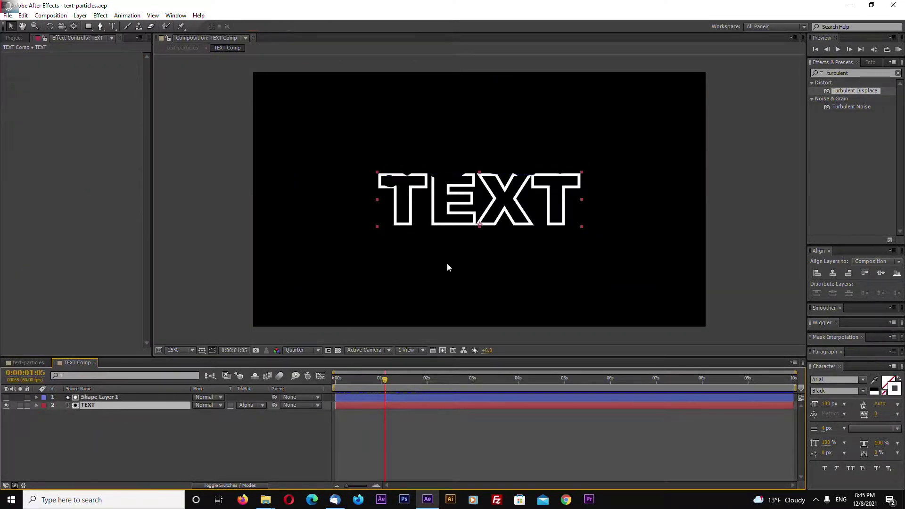
double_click(500, 220)
click(566, 211)
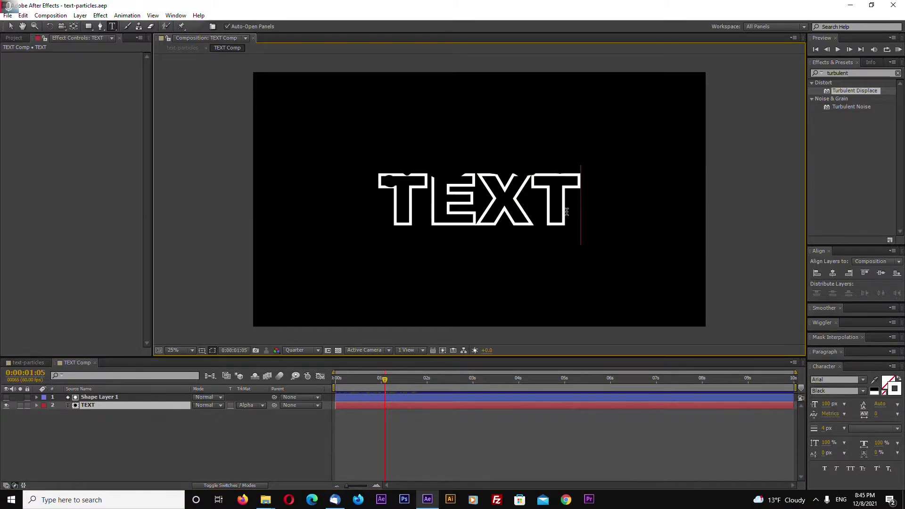
key(ctrl+a)
text(sample)
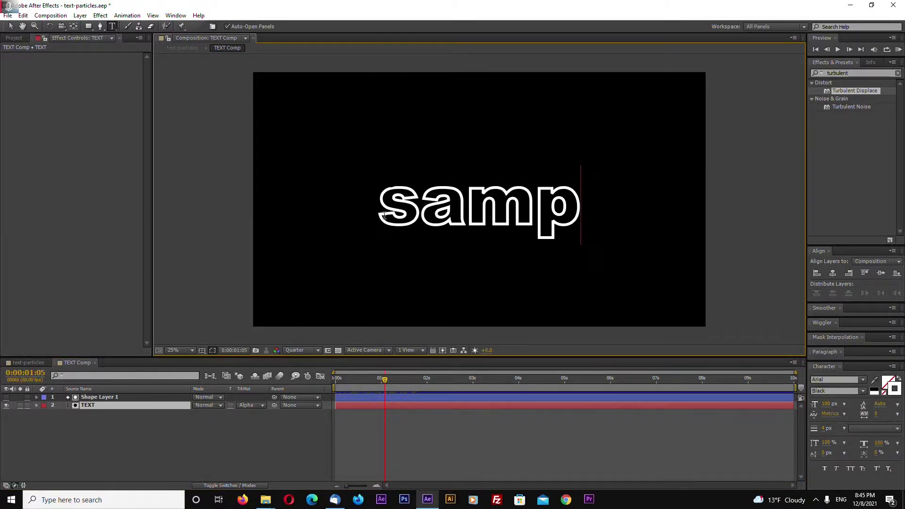
Preview the 'sample' particle text in text-particles at a later frame and save.
click(29, 363)
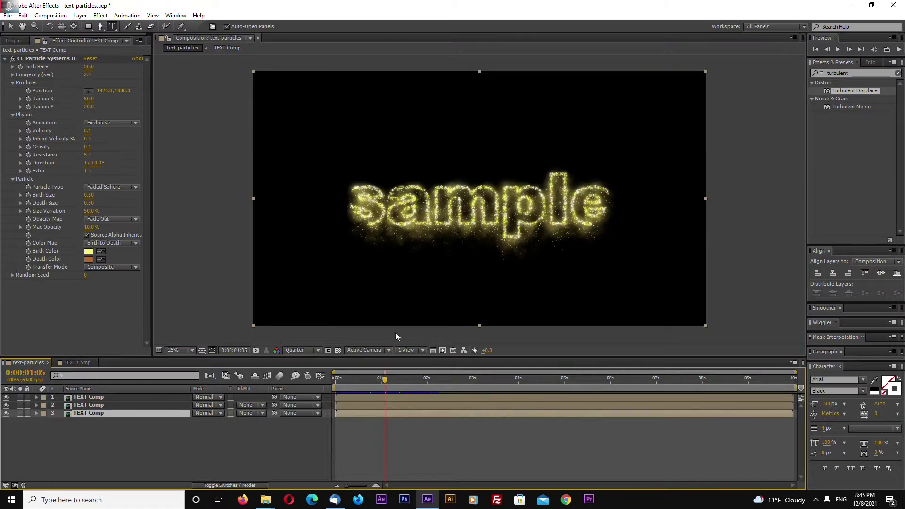
mouse_move(385, 380)
mouse_down()
mouse_move(493, 381)
mouse_move(391, 385)
mouse_up()
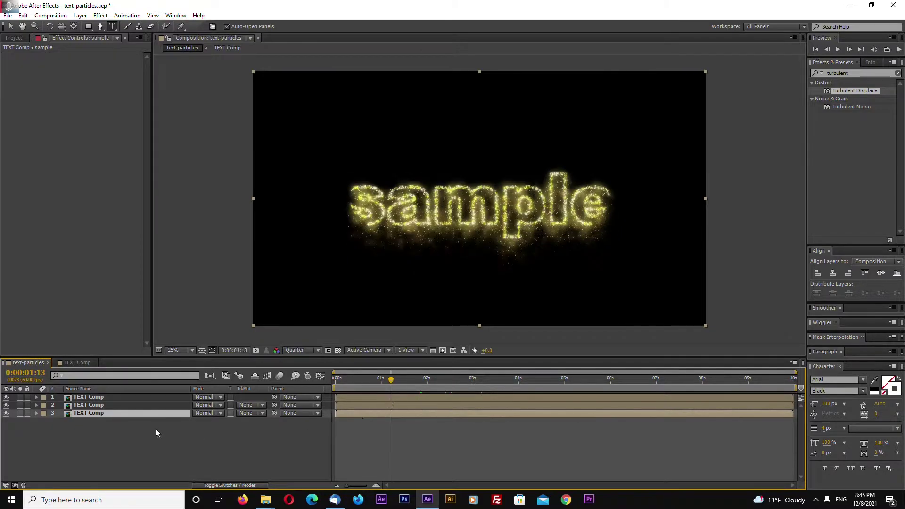
click(7, 16)
Close the current project.
click(26, 91)
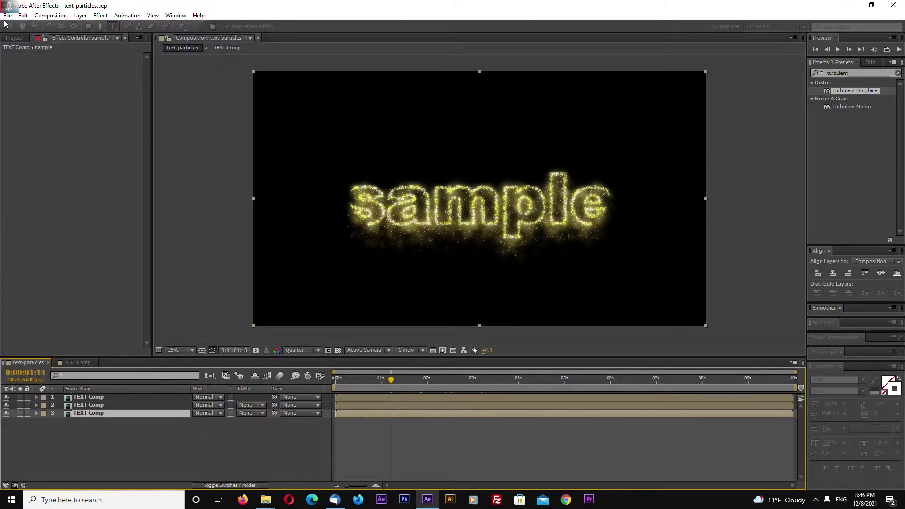
click(8, 16)
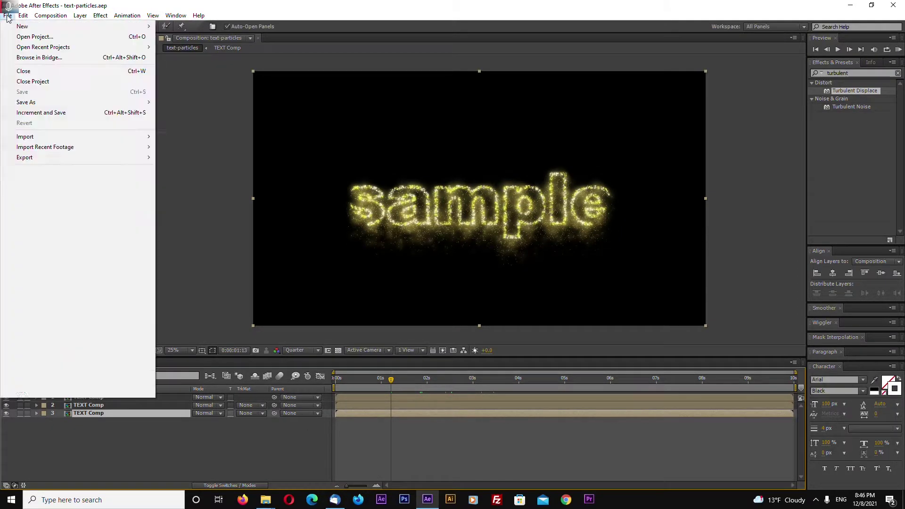
click(28, 81)
Create a new composition named text-particles-2.
click(50, 16)
click(61, 28)
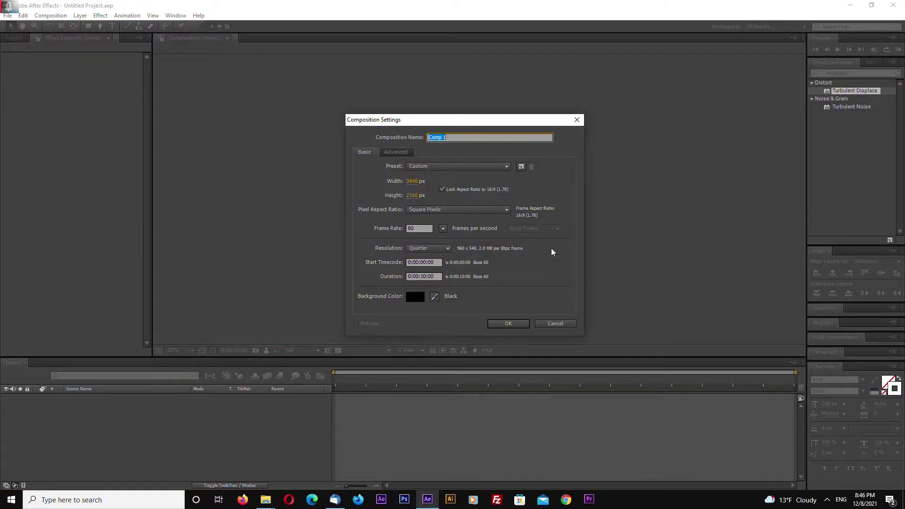
text(text-particles-2)
click(484, 136)
key(ctrl+c)
click(510, 326)
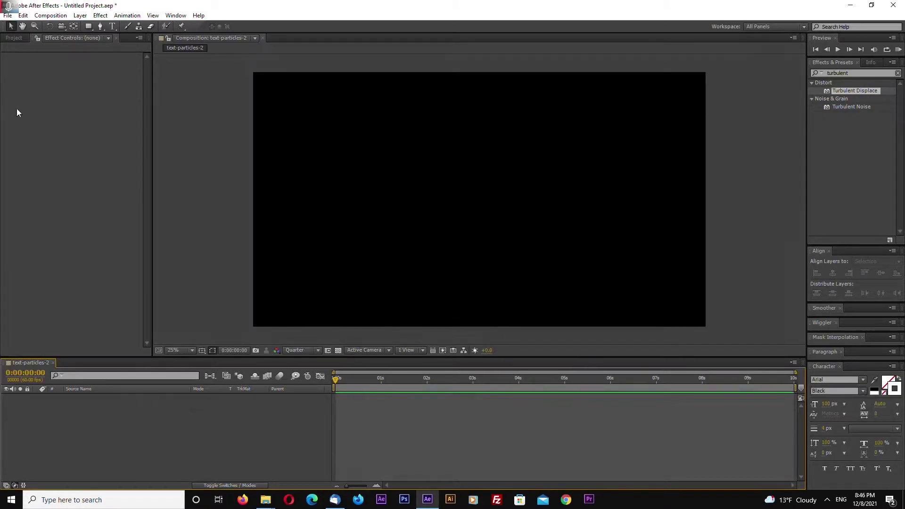
Save the project as text-particles-2.
click(8, 15)
mouse_move(62, 108)
click(181, 102)
key(ctrl+v)
click(810, 474)
Add a text layer reading 'TEXT' near the frame centre.
click(112, 26)
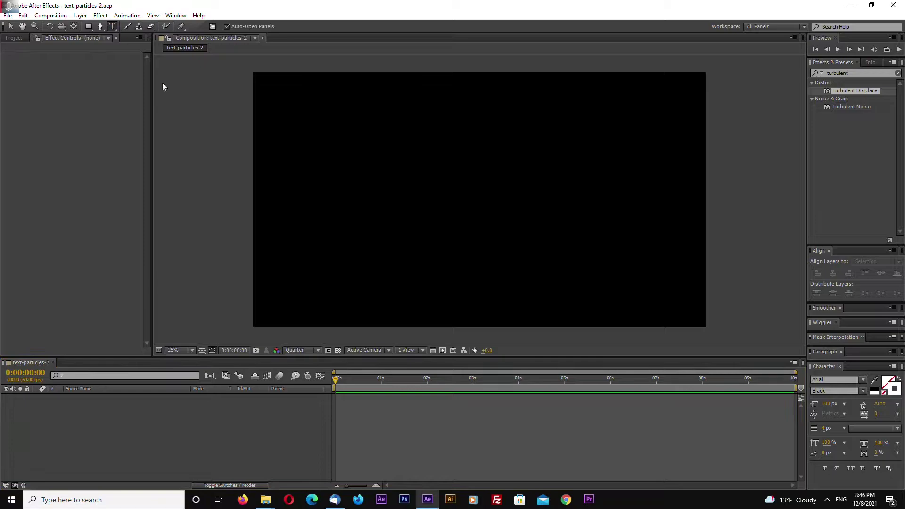
click(418, 198)
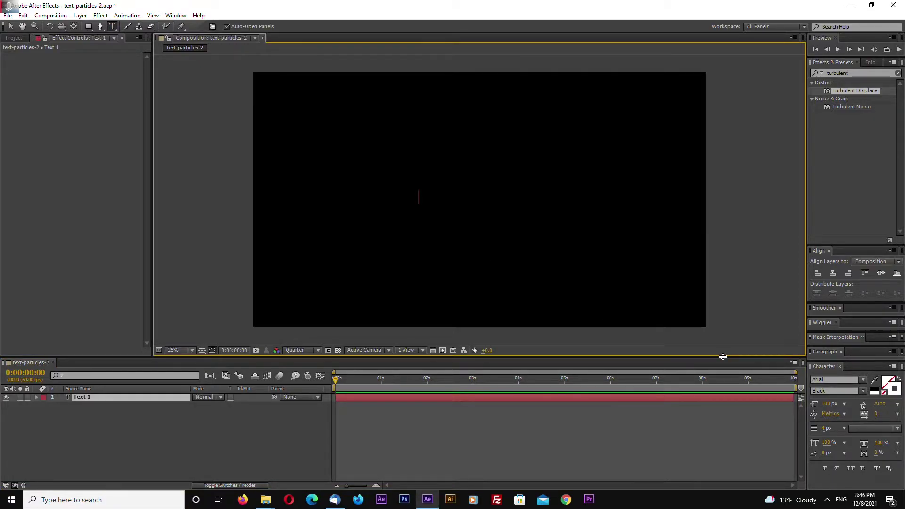
text(TEXT)
click(10, 26)
key(Caps_Lock)
key(Caps_Lock)
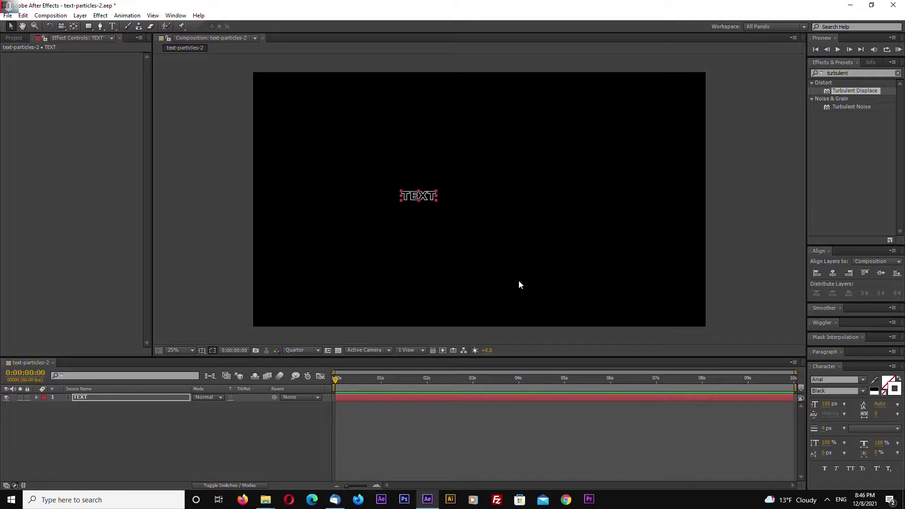
Enlarge the TEXT title and centre it horizontally and vertically in the frame.
drag(437, 200, 505, 243)
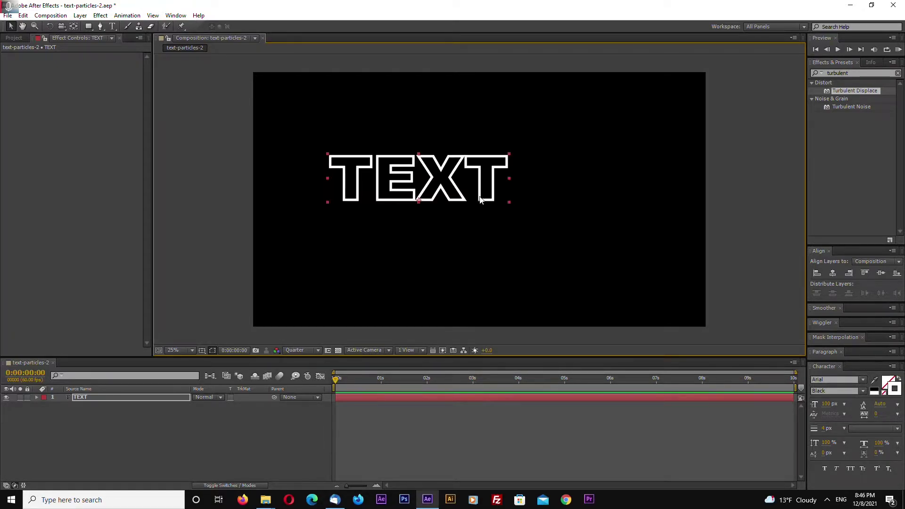
drag(480, 200, 521, 228)
click(833, 274)
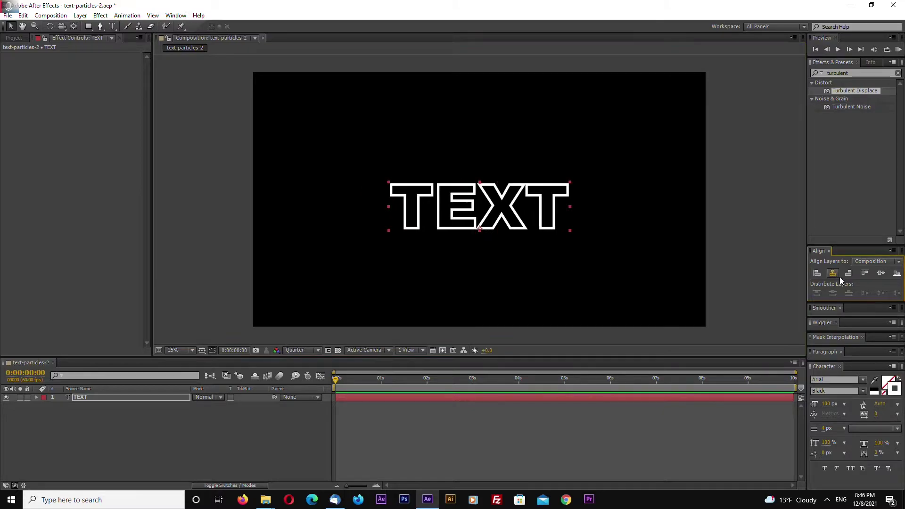
click(881, 273)
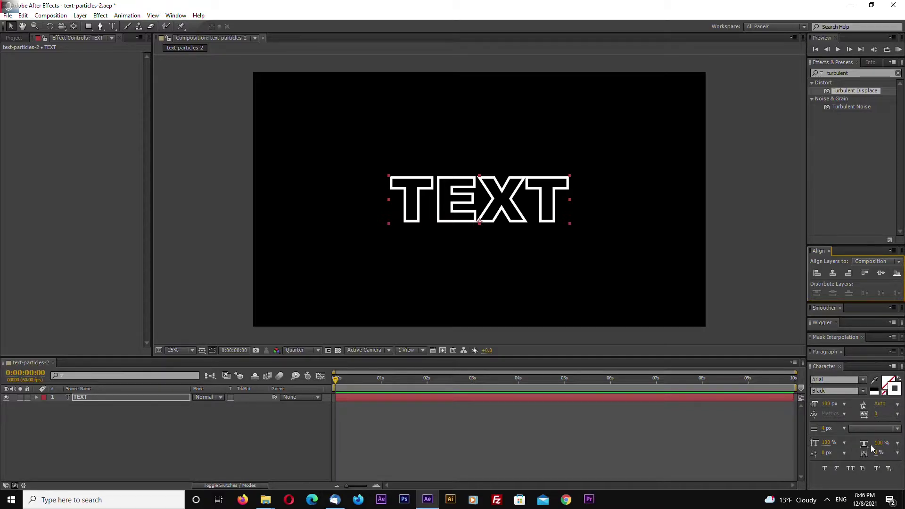
Set the TEXT outline stroke width to 4 px.
click(826, 429)
text(3)
key(Return)
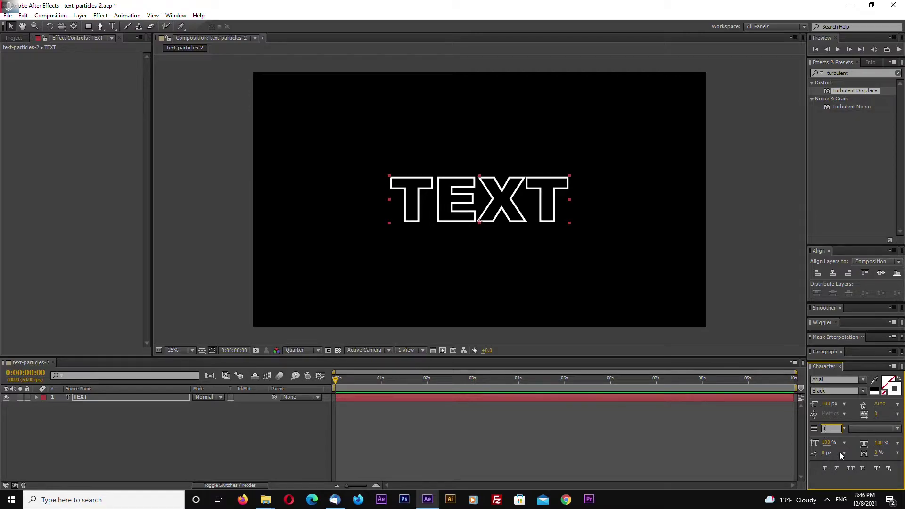
text(4)
key(Return)
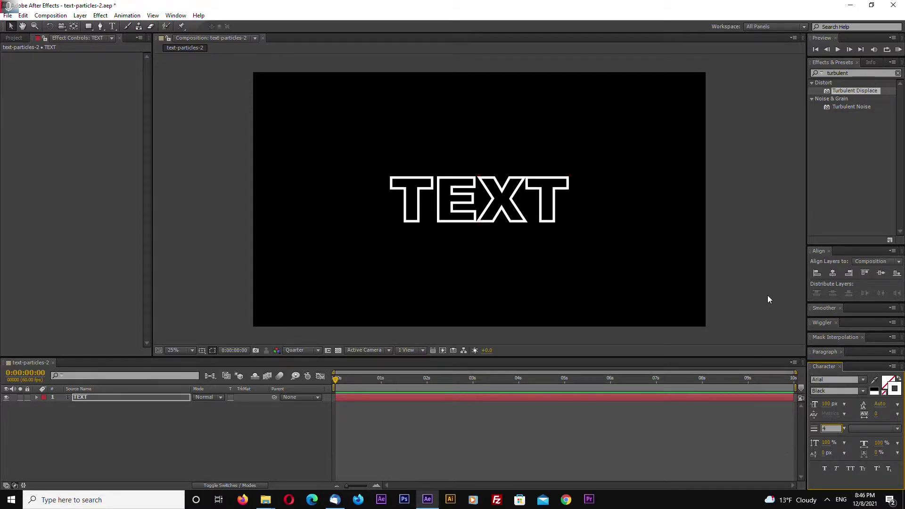
Select and deselect the TEXT layer in the timeline.
click(86, 399)
click(117, 440)
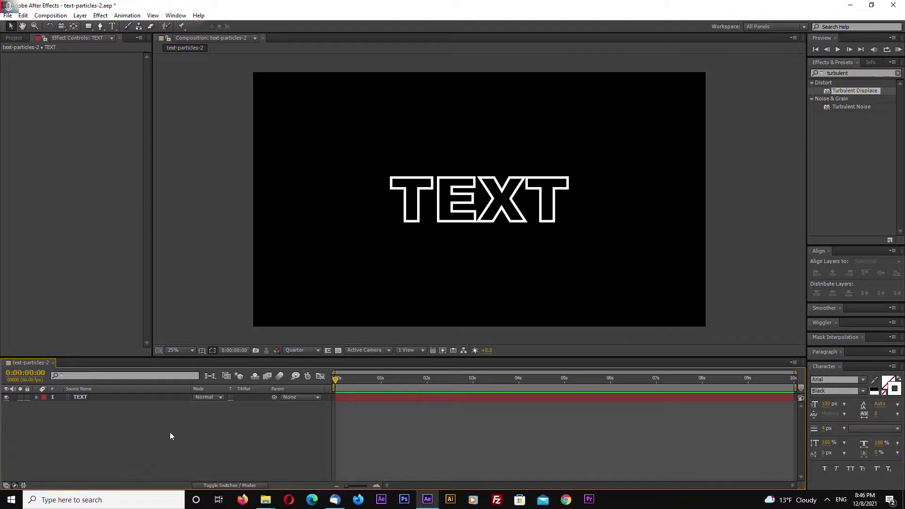
click(96, 396)
click(106, 417)
click(96, 400)
click(97, 415)
Pre-compose the TEXT layer into a precomposition named TEXT Comp.
click(90, 398)
right_click(90, 397)
click(155, 323)
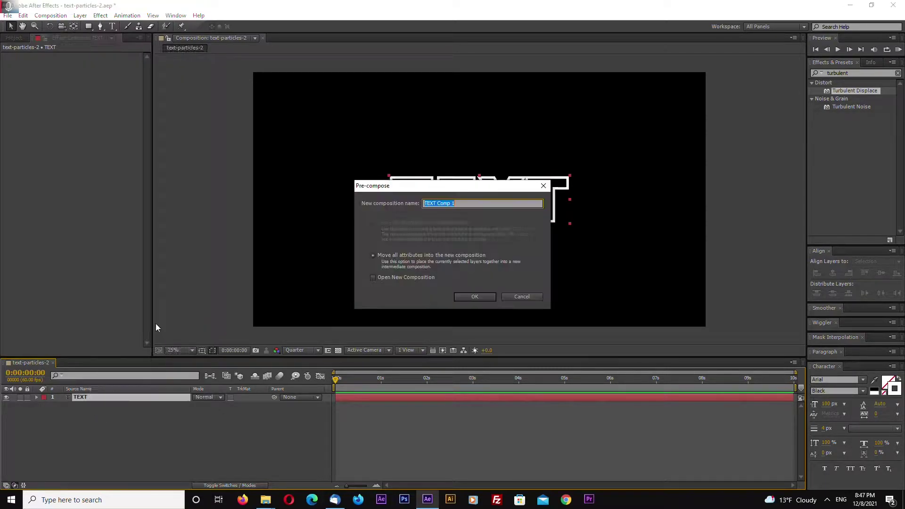
click(461, 204)
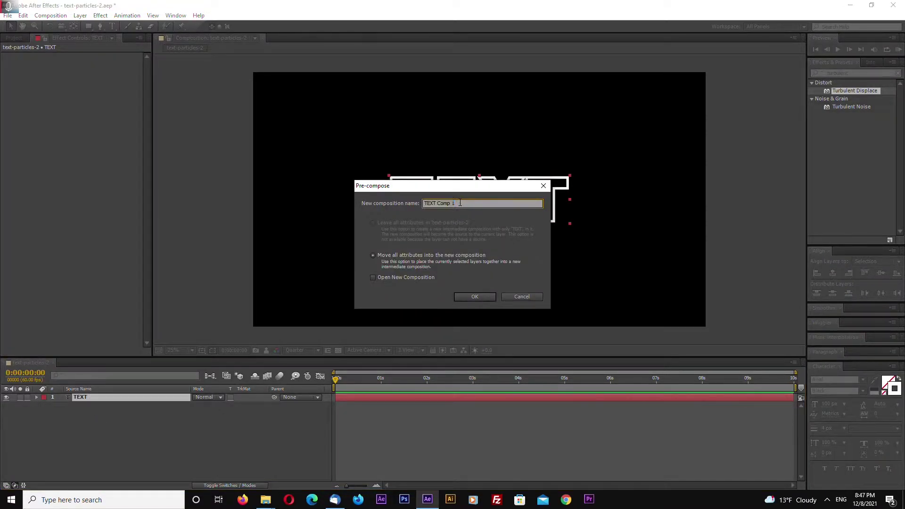
click(475, 296)
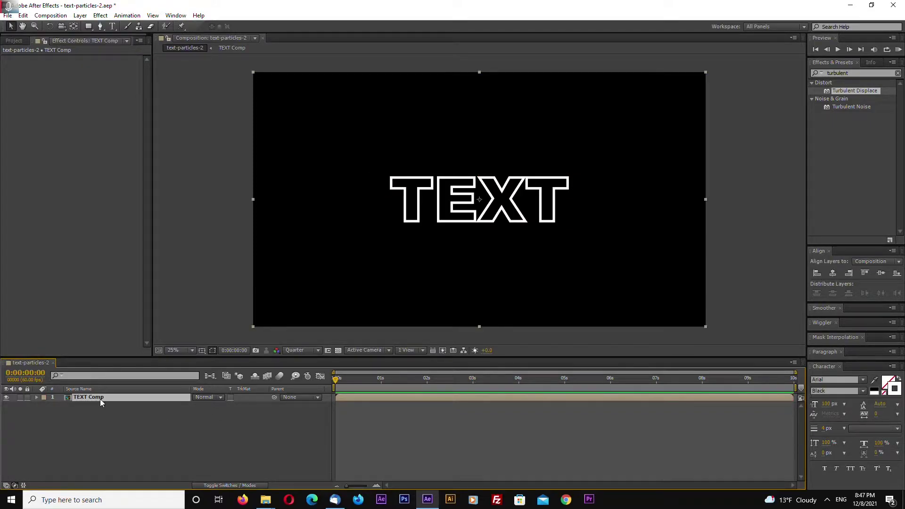
Check transparency behind the text, then open the TEXT Comp precomposition.
click(338, 350)
click(338, 351)
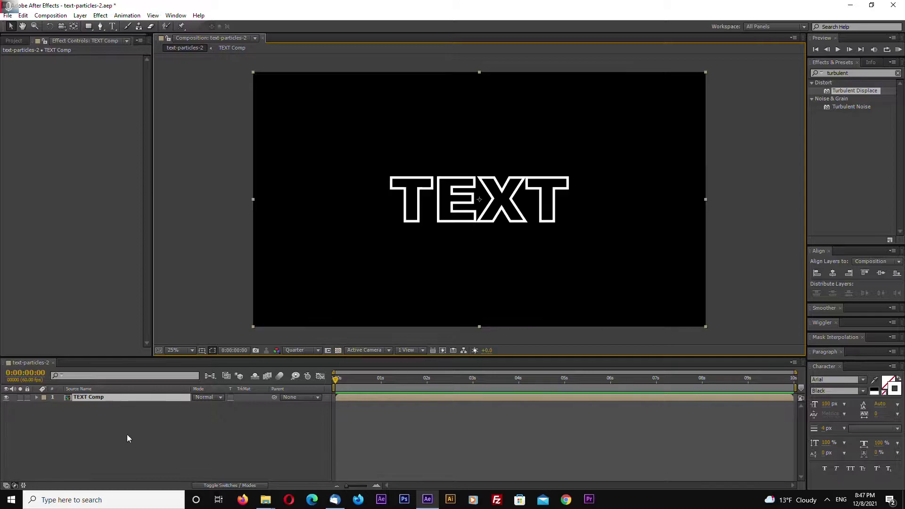
click(98, 400)
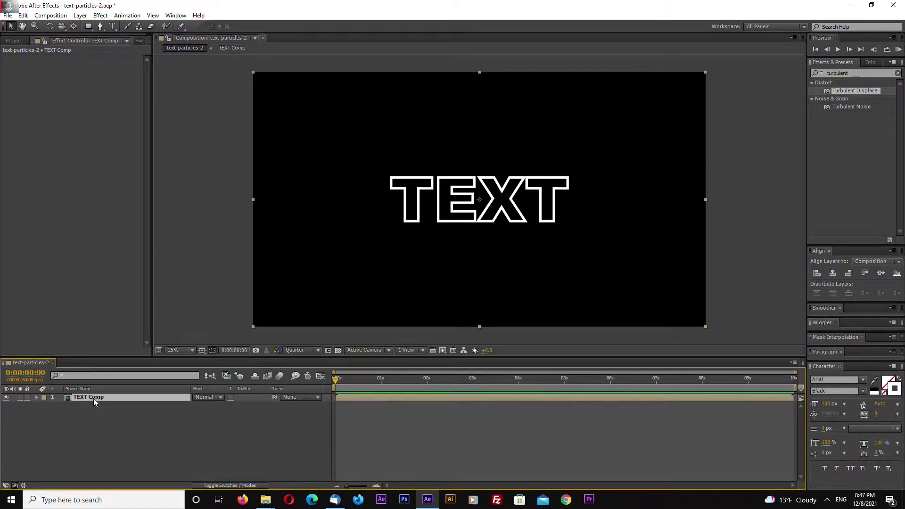
double_click(93, 398)
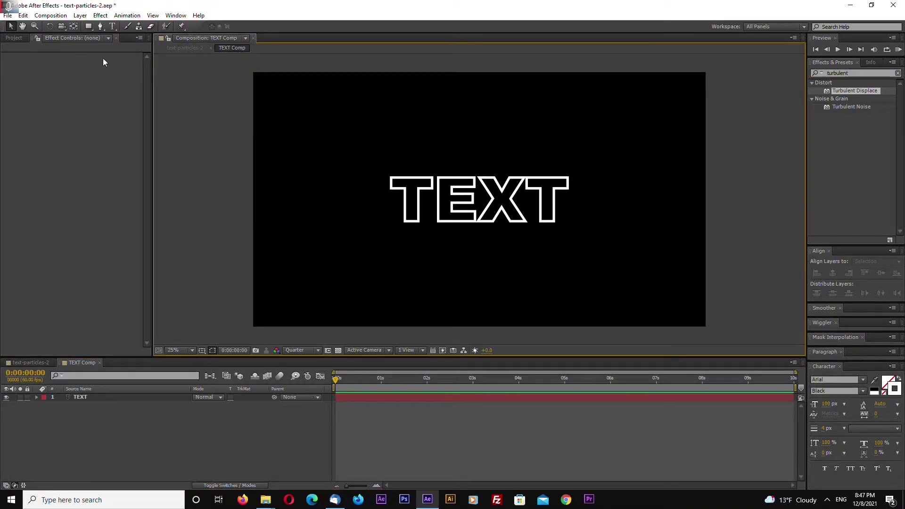
Draw a red rectangle bar across the text and nudge it slightly up.
click(88, 27)
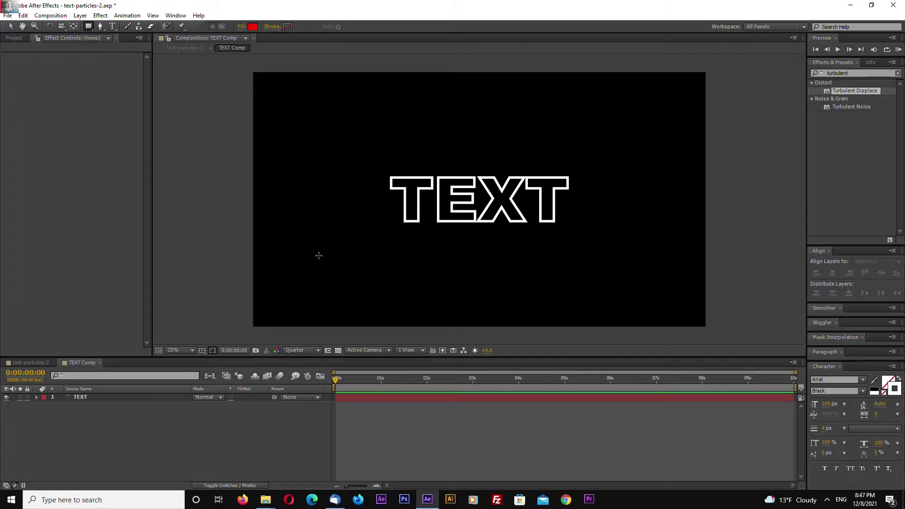
drag(315, 254, 634, 241)
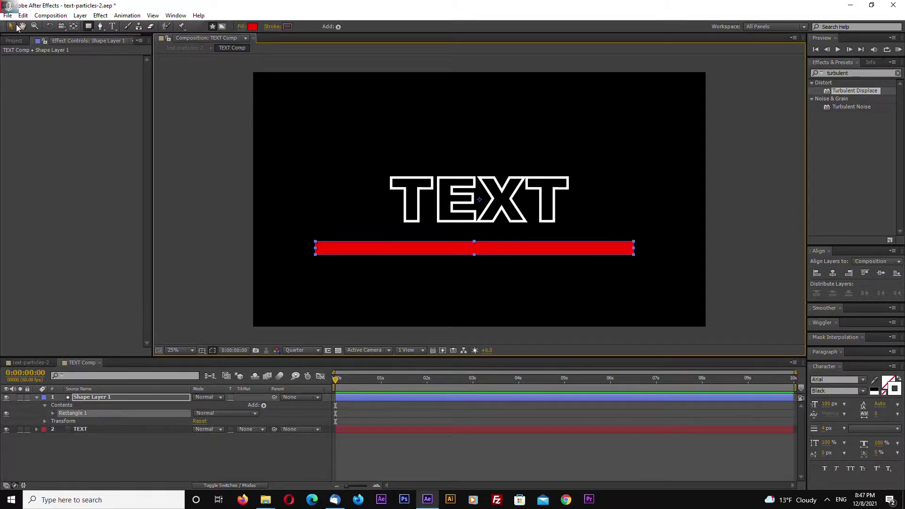
click(10, 26)
key(shift+Up)
key(shift+Up)
key(shift+Up)
key(shift+Up)
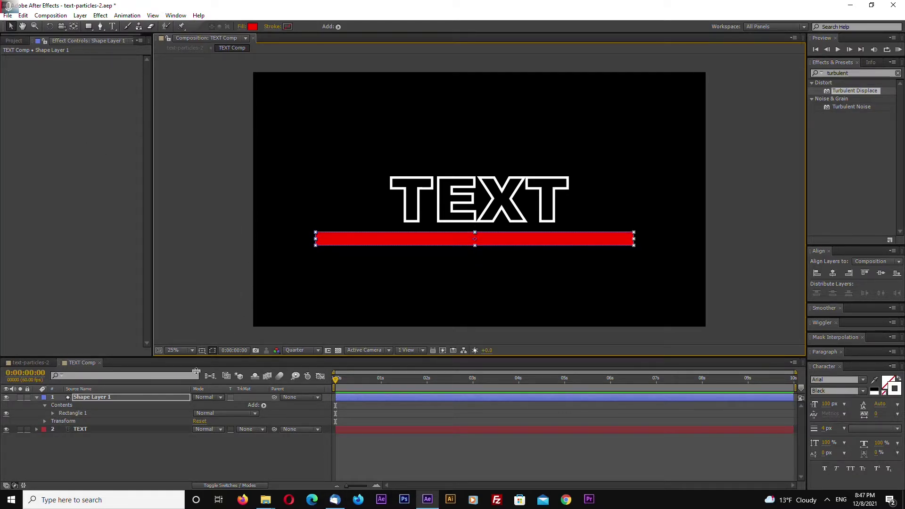
Move the rectangle's anchor point to the bar's bottom edge.
click(52, 413)
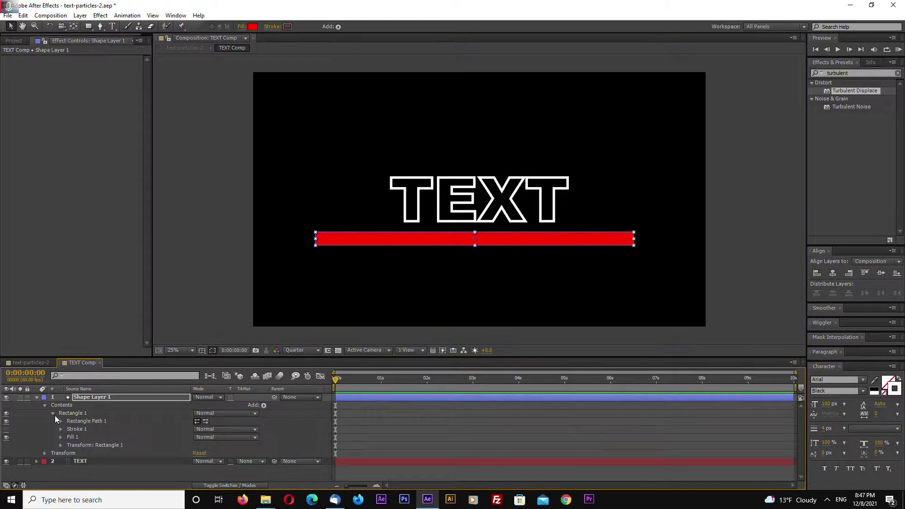
click(61, 446)
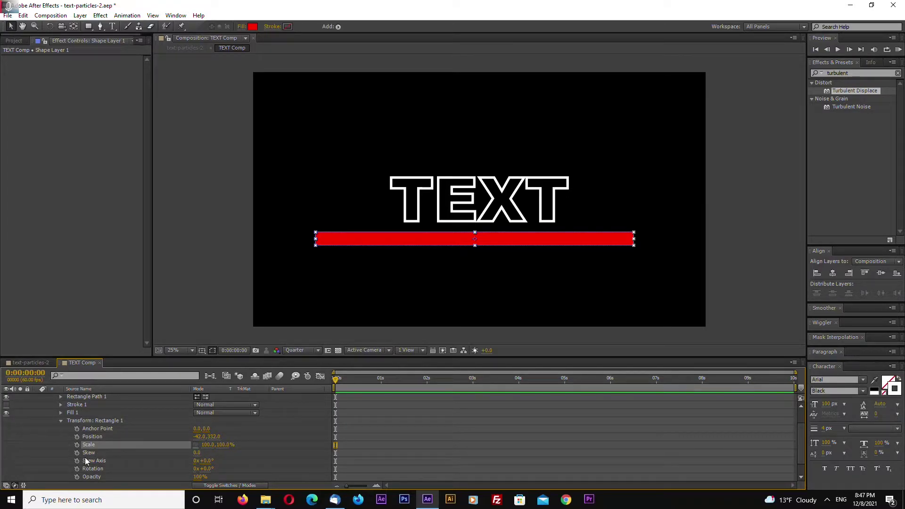
click(74, 27)
drag(475, 239, 479, 248)
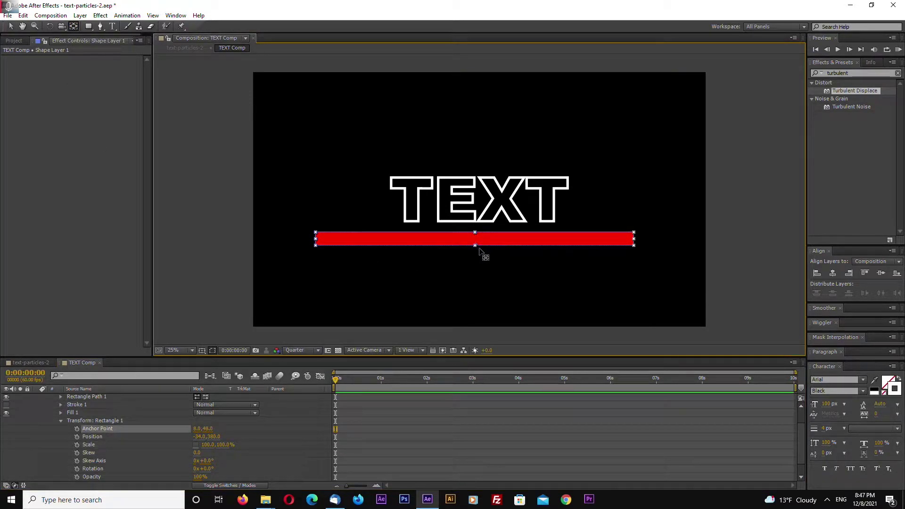
Resize the viewer and timeline panels and select the rectangle's Scale property.
key(slash)
key(comma)
key(comma)
key(comma)
key(comma)
key(slash)
drag(746, 357, 746, 417)
key(comma)
key(comma)
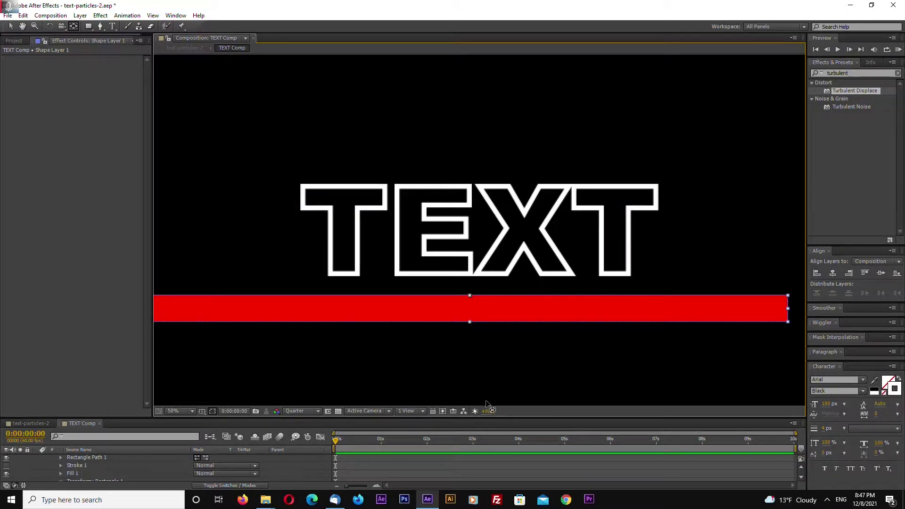
key(comma)
key(comma)
key(period)
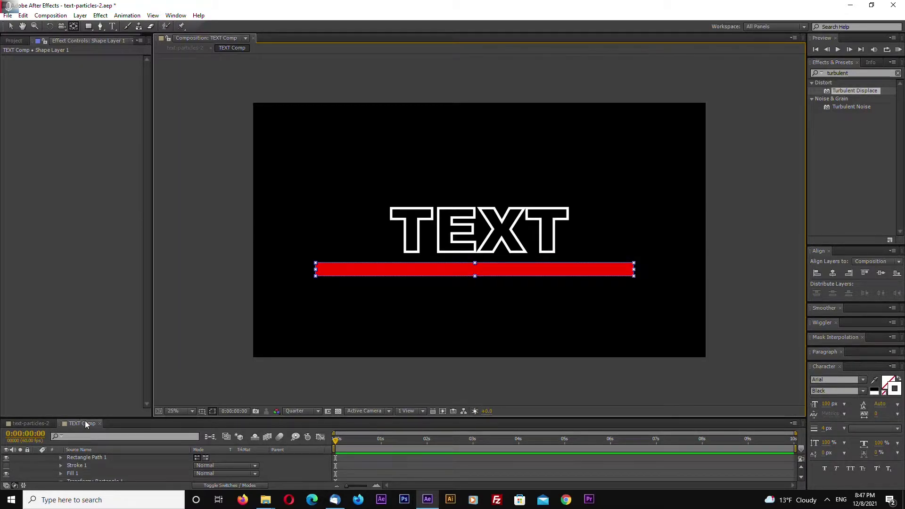
drag(120, 419, 122, 321)
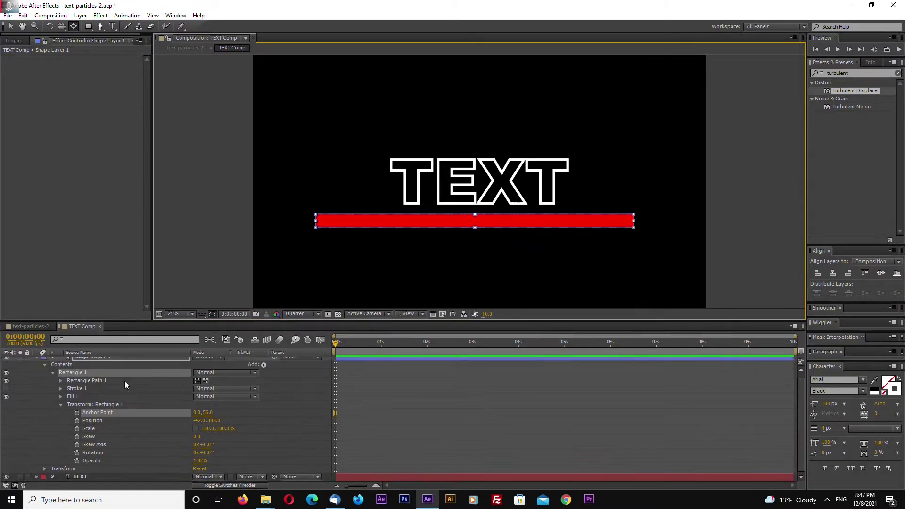
click(335, 342)
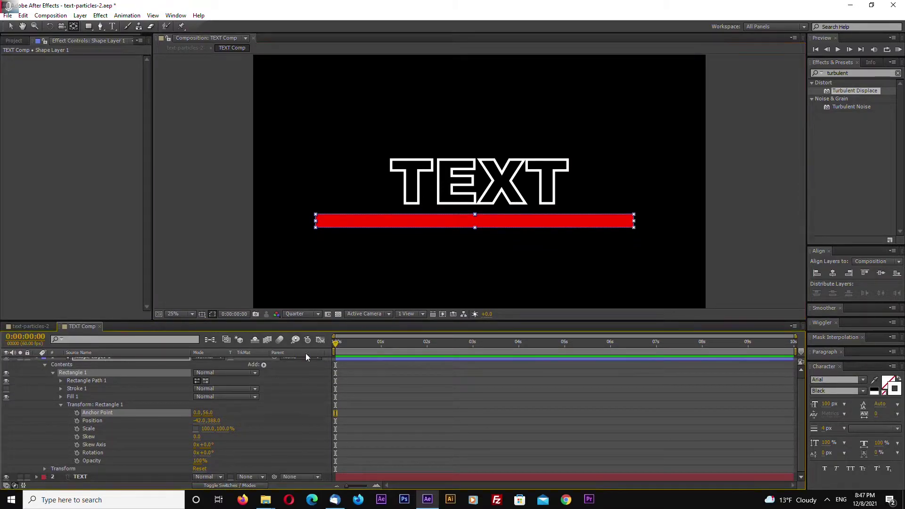
click(90, 428)
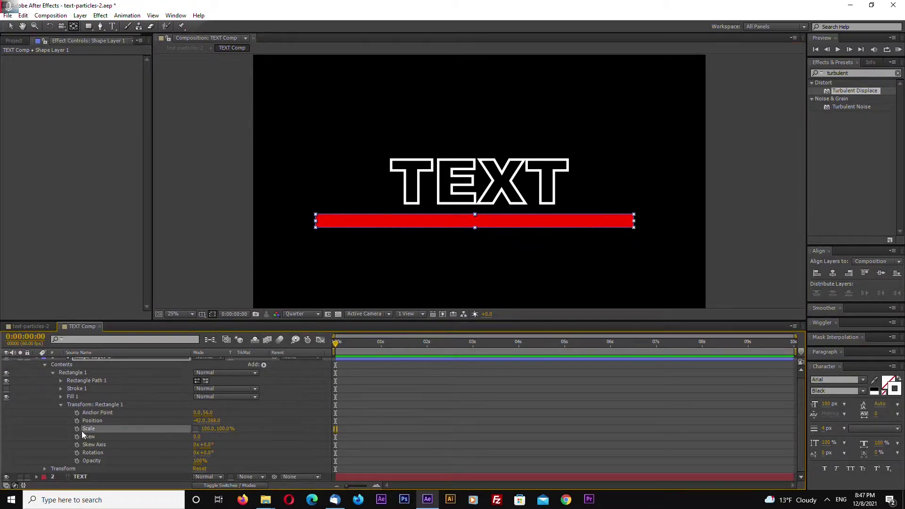
Keyframe the bar's Scale at the start and move to the two-second mark.
drag(336, 348, 337, 350)
click(77, 429)
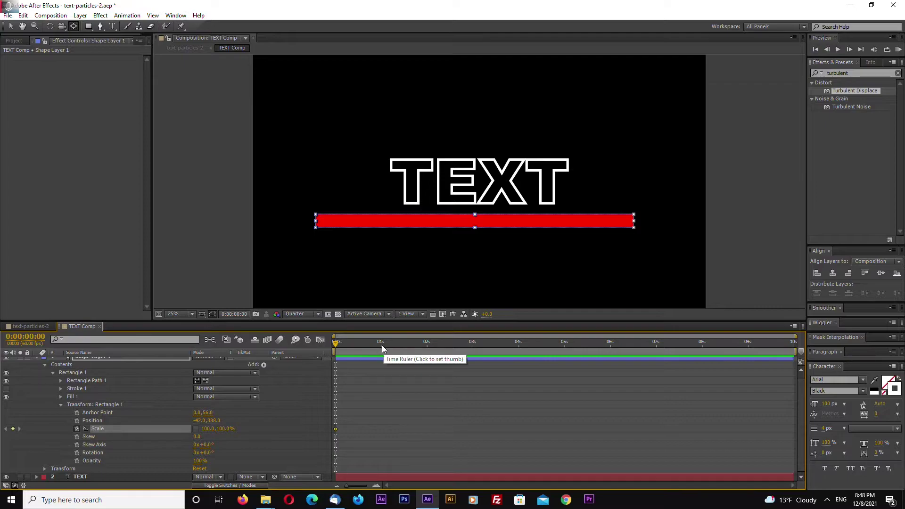
click(426, 345)
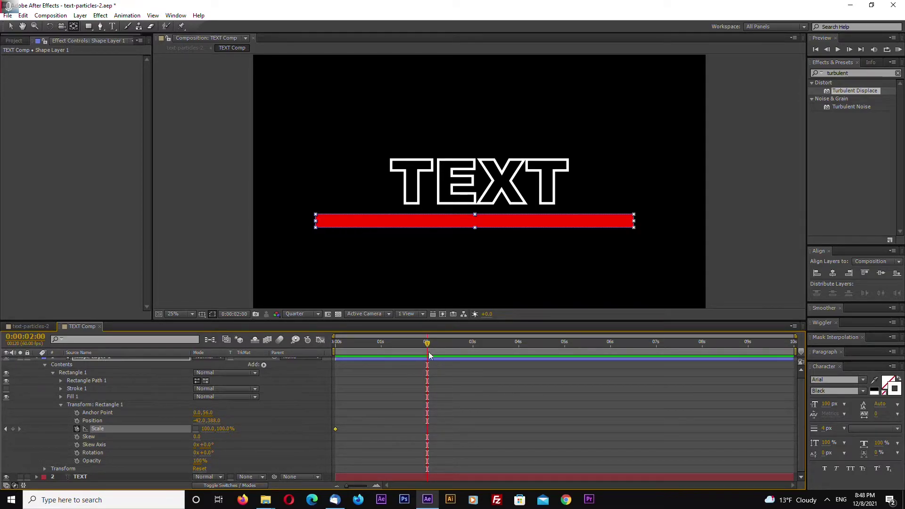
Raise the bar's vertical Scale to 595% at two seconds.
click(224, 430)
text(232)
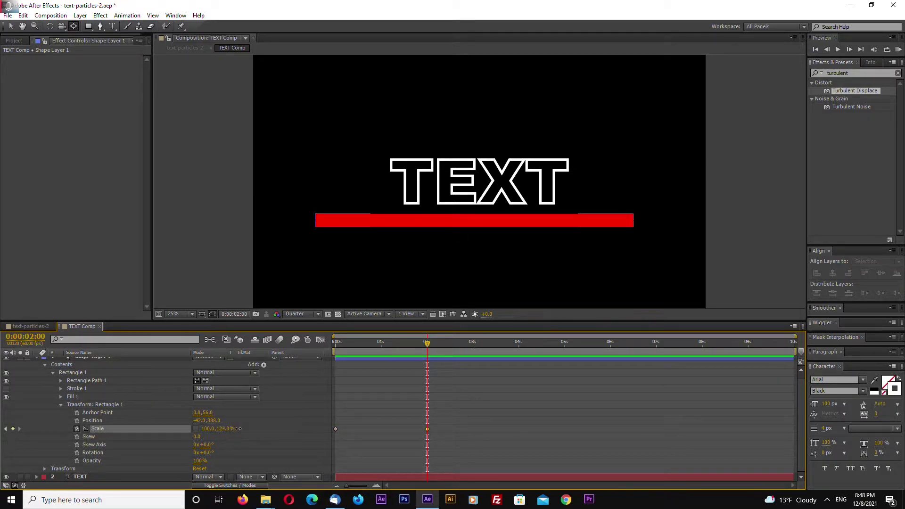
key(Return)
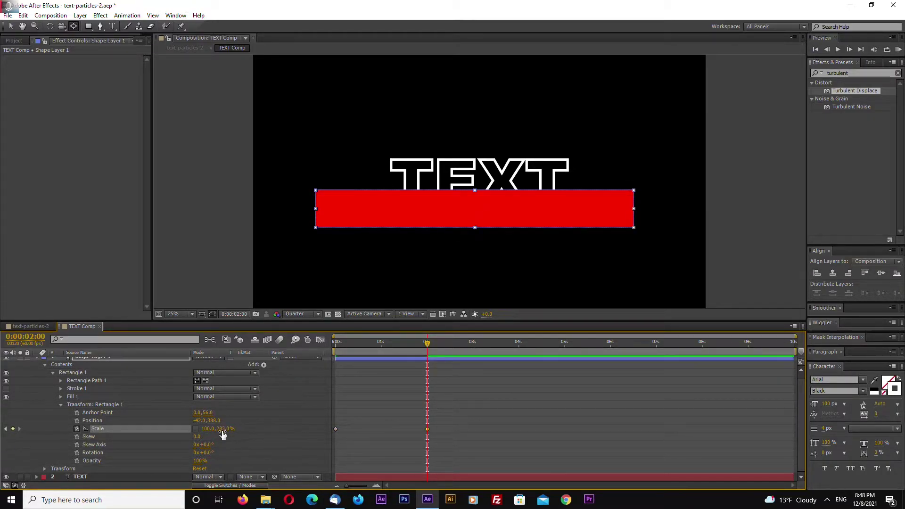
drag(225, 430, 324, 430)
drag(226, 433, 276, 435)
drag(223, 431, 240, 436)
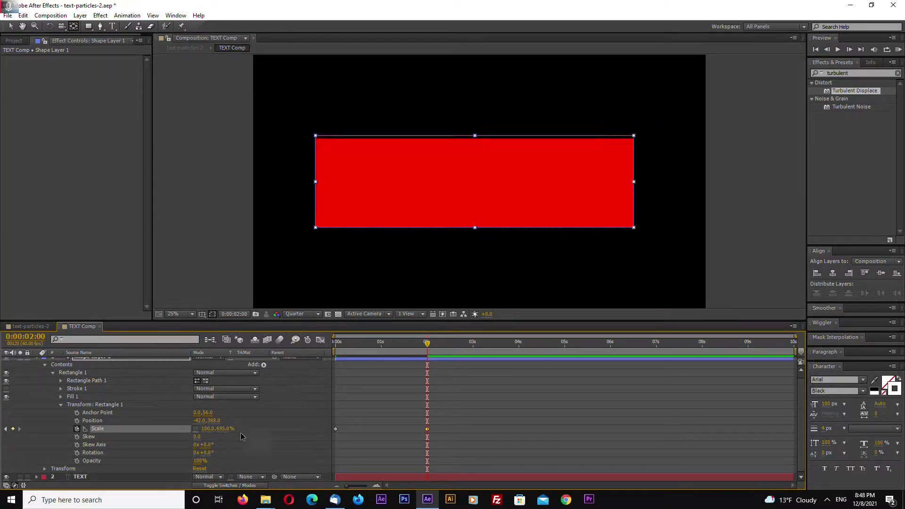
click(38, 359)
Apply Turbulent Displace to Shape Layer 1 with Size 50 and Amount 200.
click(90, 362)
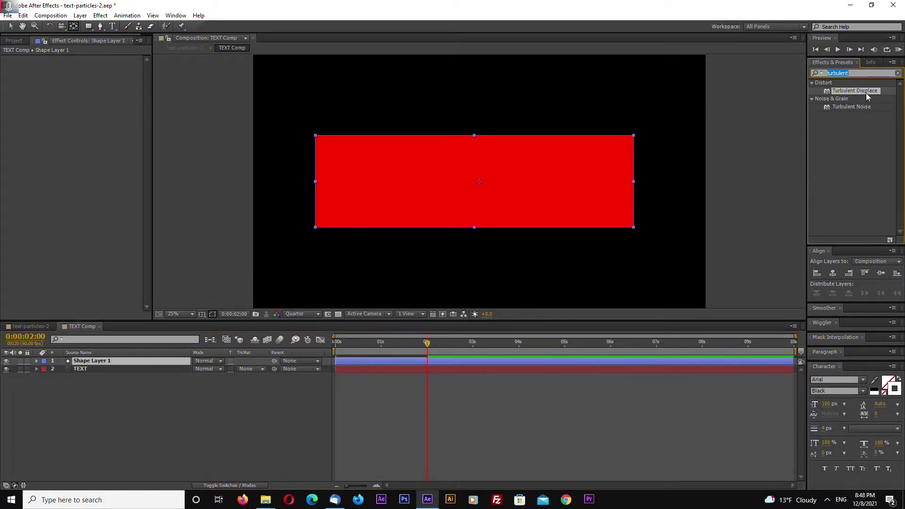
mouse_move(866, 93)
mouse_down()
mouse_move(229, 395)
mouse_move(108, 362)
mouse_up()
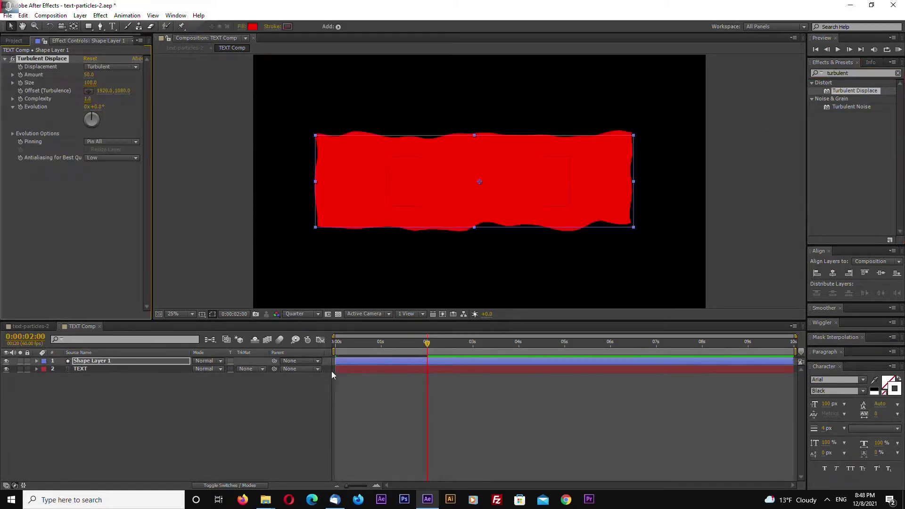
click(90, 83)
text(50)
key(Return)
click(89, 75)
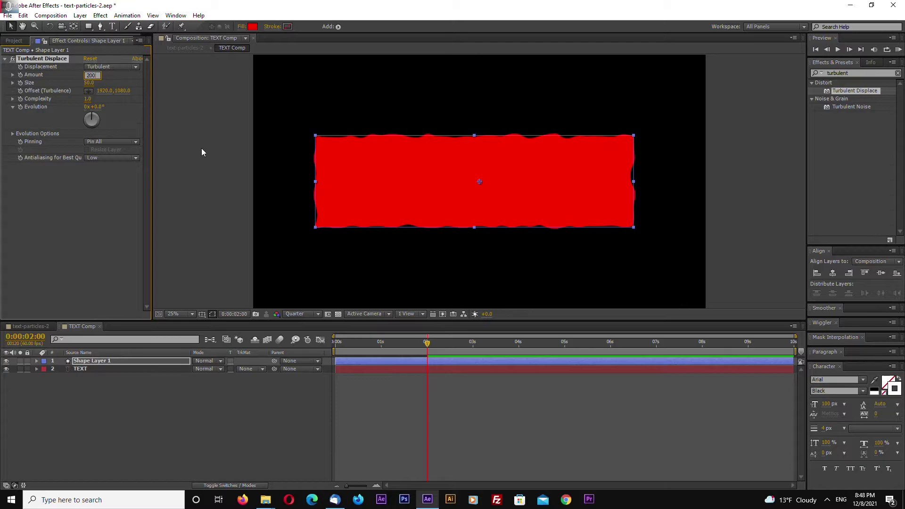
key(Return)
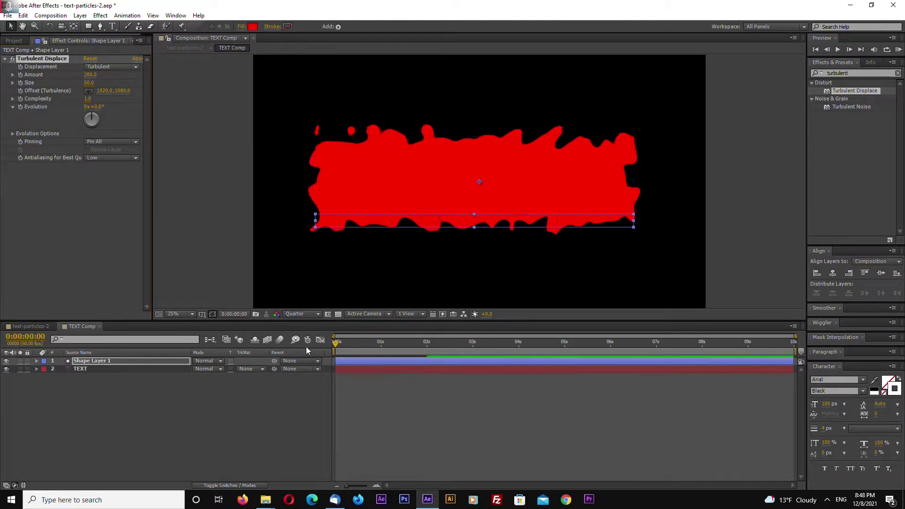
key(Home)
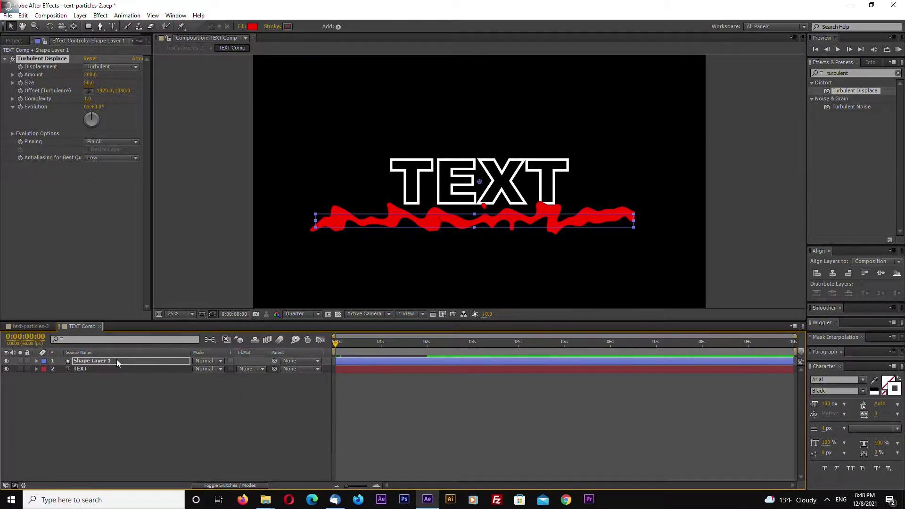
Show only the keyframed Scale and nudge the red shape slightly down at the start.
key(Return)
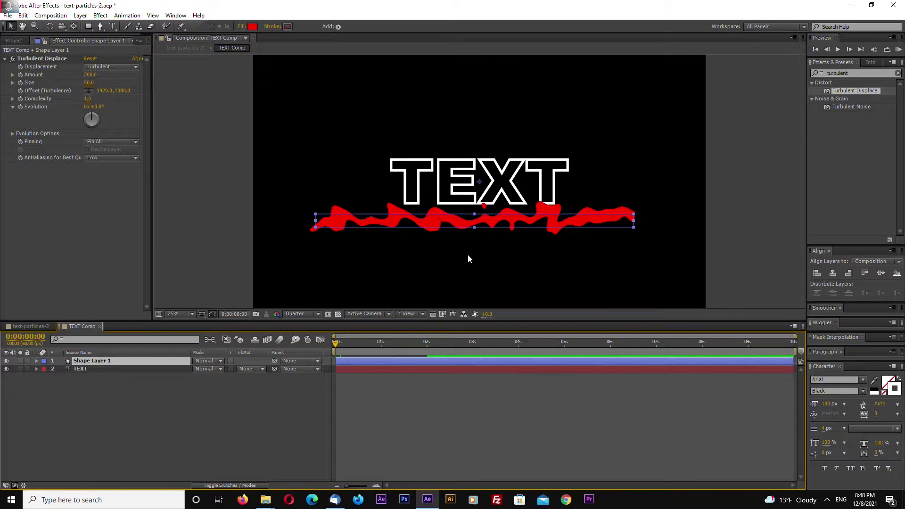
key(u)
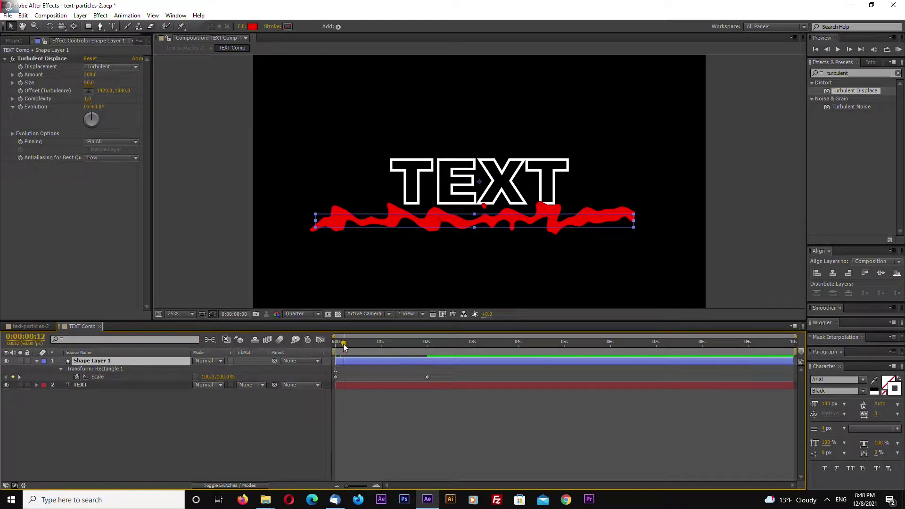
drag(343, 344, 336, 343)
drag(474, 215, 482, 226)
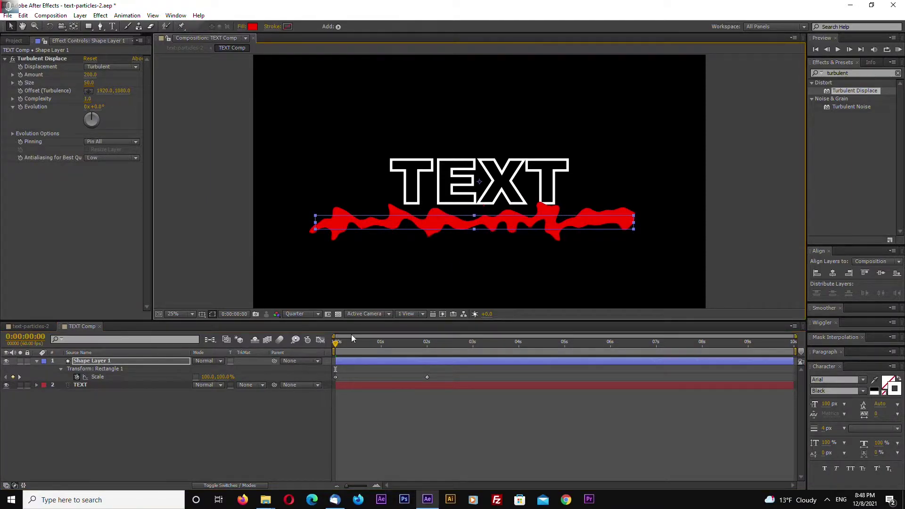
click(95, 381)
click(62, 370)
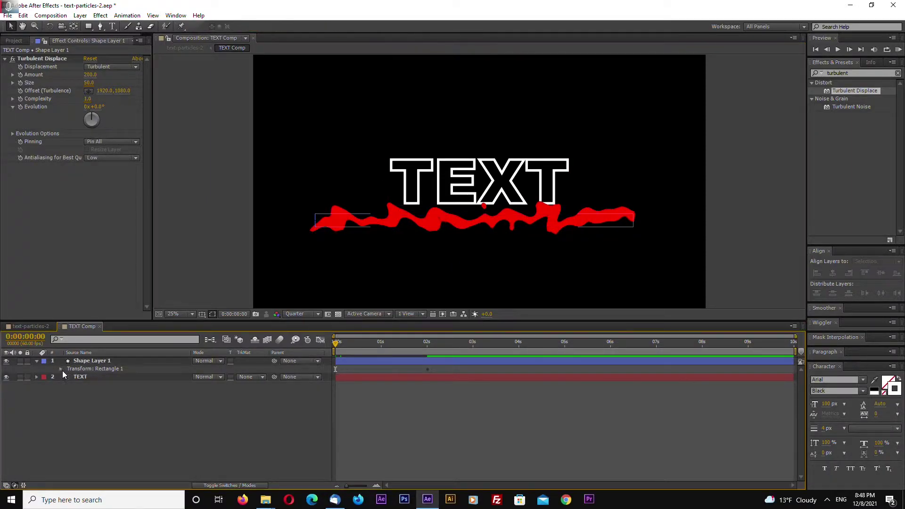
click(63, 371)
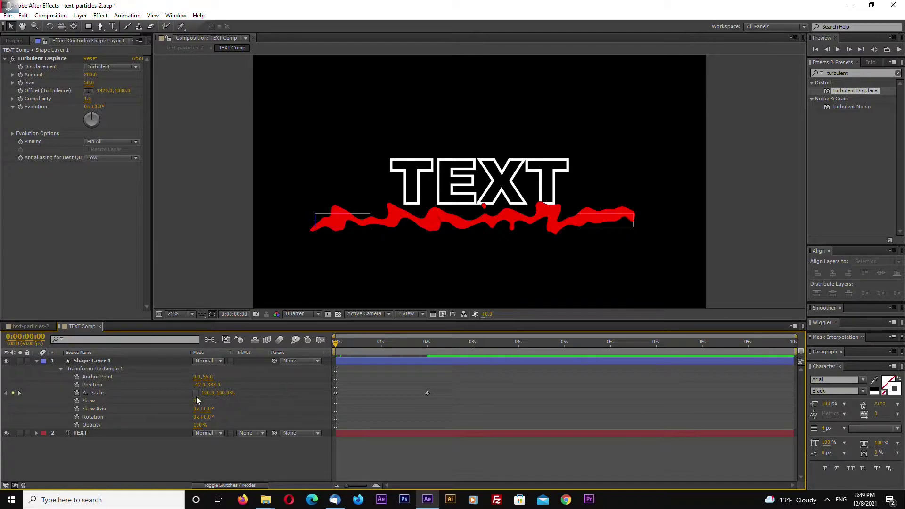
Lower the starting vertical scale to 93% and ease the two-second Scale keyframe.
drag(225, 393, 224, 401)
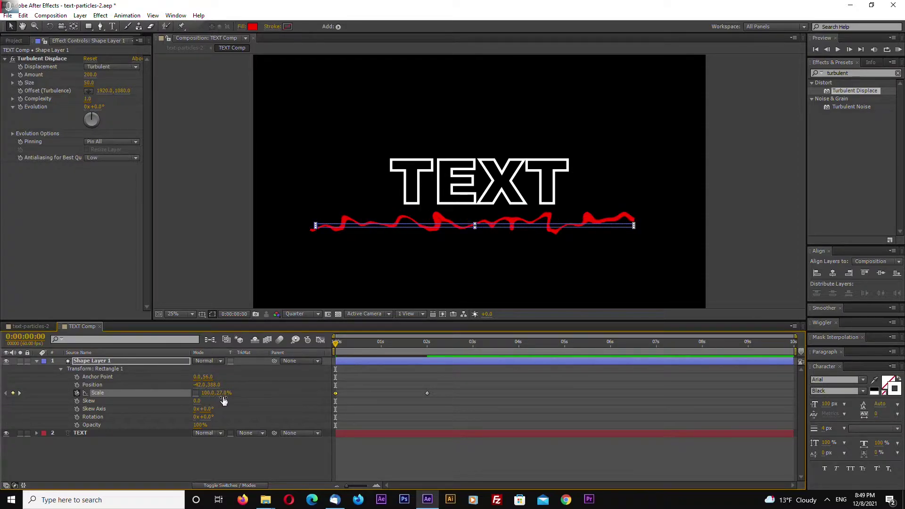
drag(336, 344, 387, 347)
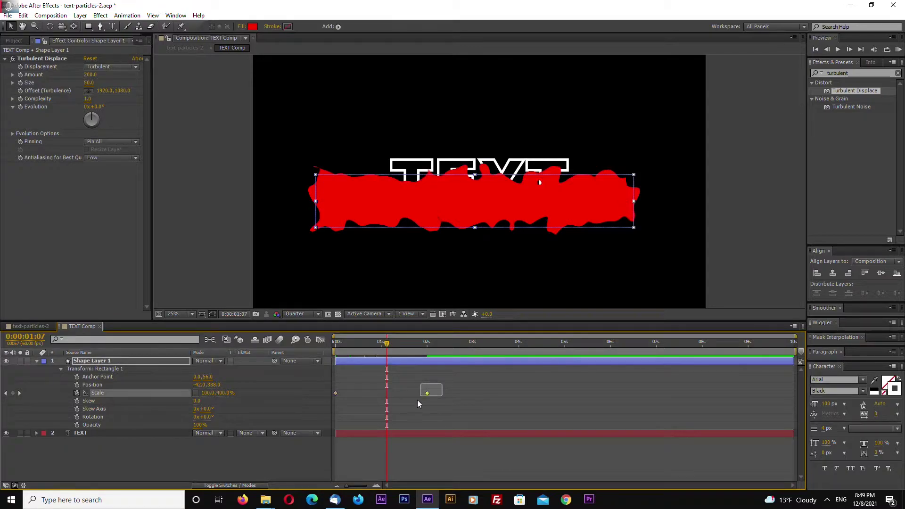
key(F9)
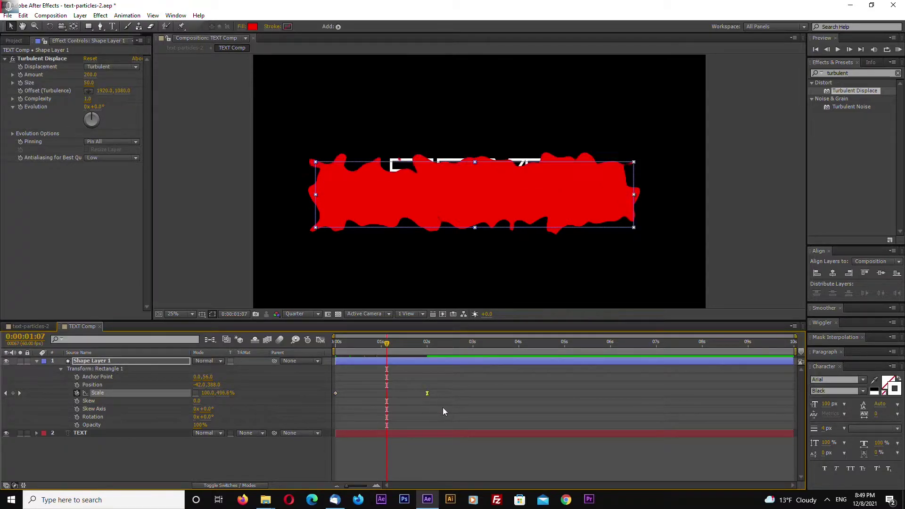
click(37, 360)
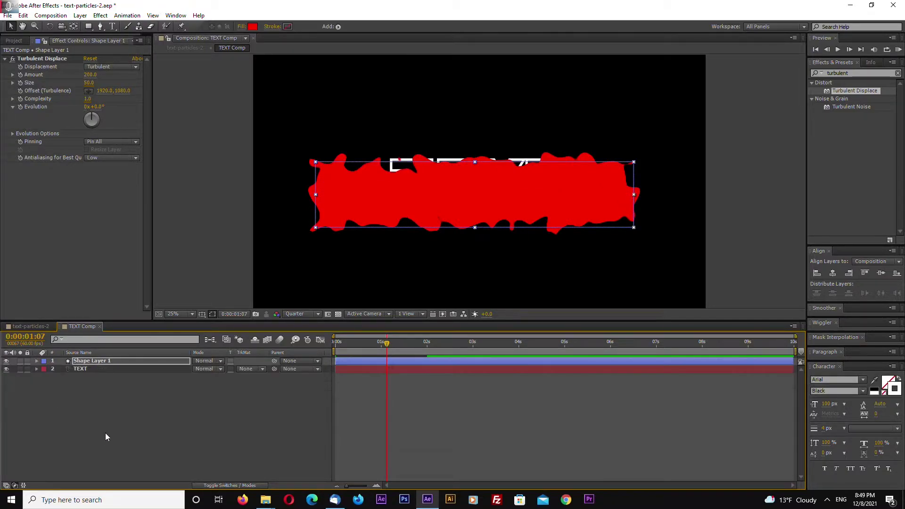
click(106, 433)
click(105, 363)
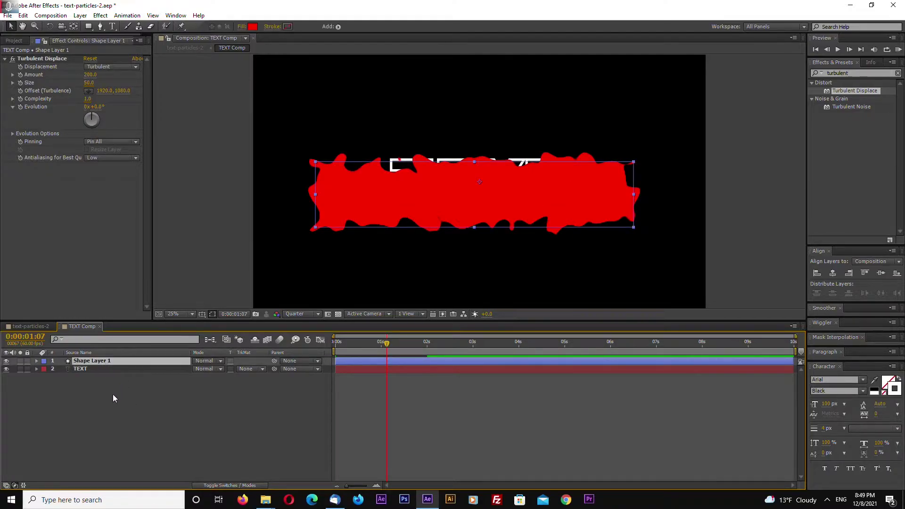
key(u)
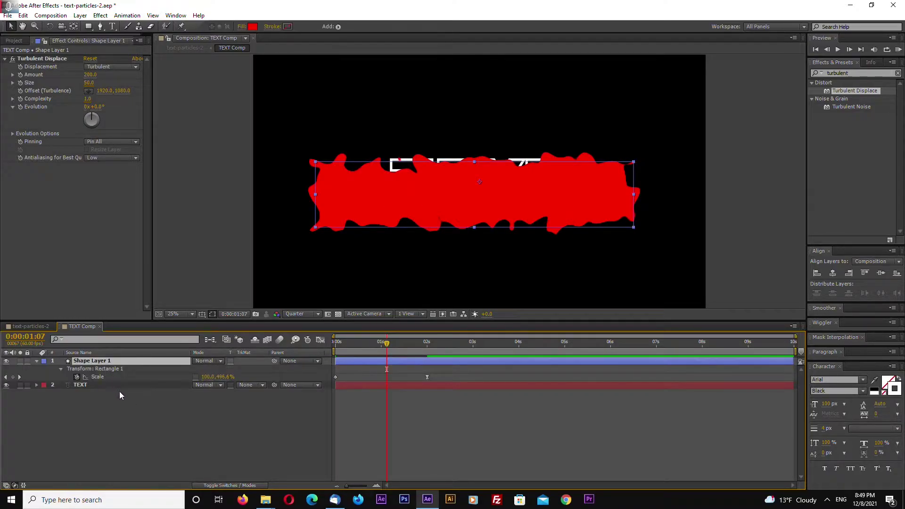
key(Home)
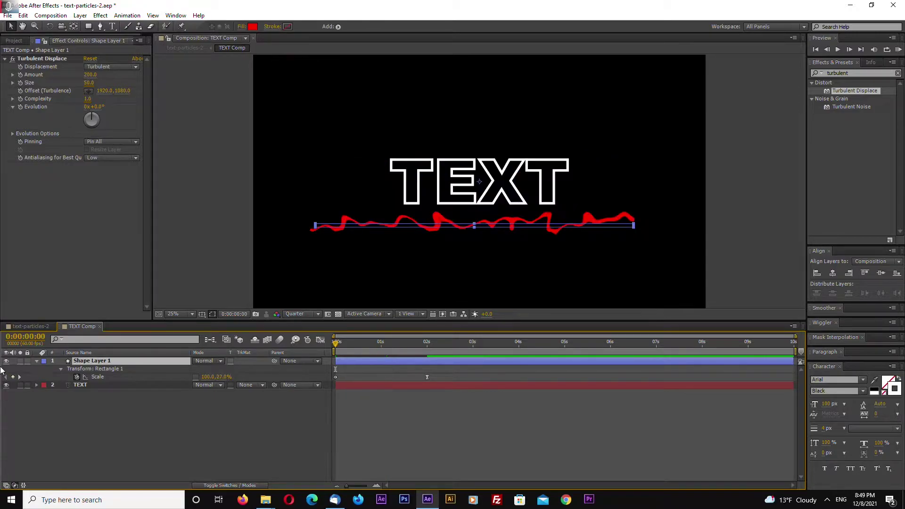
click(37, 362)
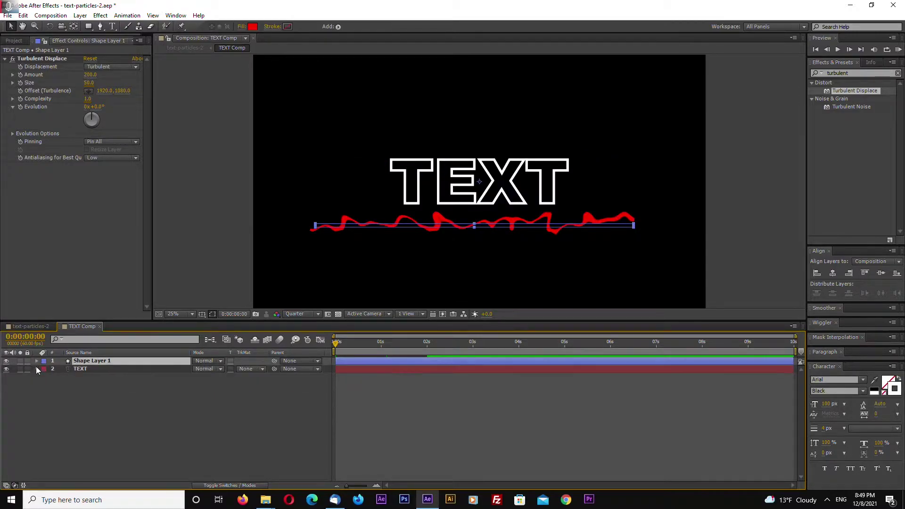
Set the TEXT layer's track matte to Alpha Matte using Shape Layer 1.
click(88, 369)
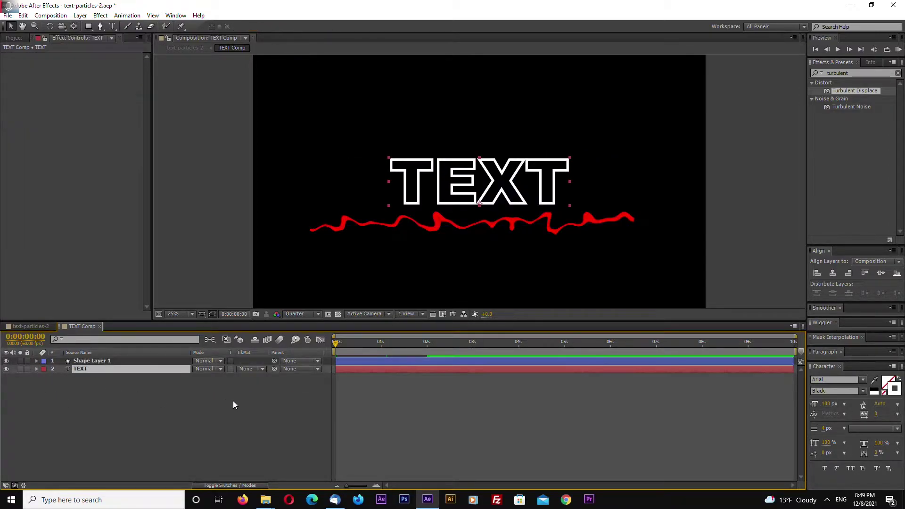
click(254, 369)
click(267, 394)
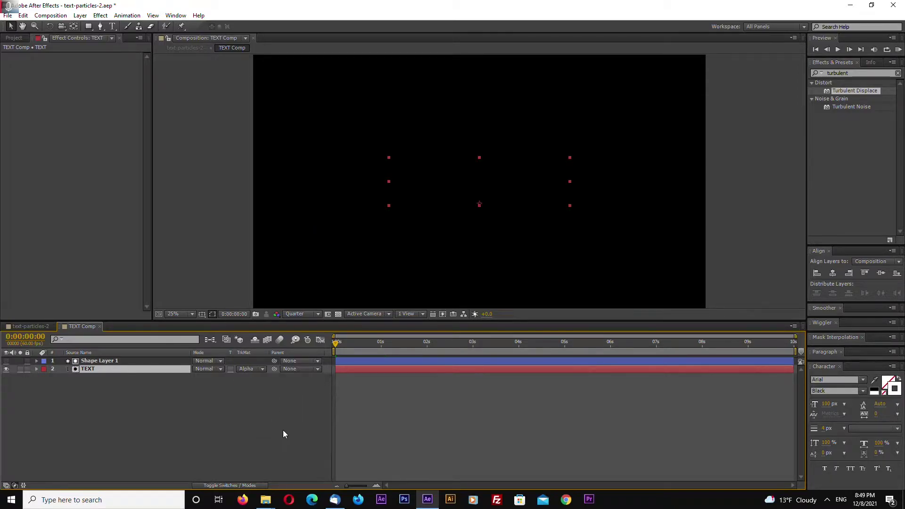
Preview the TEXT reveal, then close the TEXT Comp timeline.
drag(336, 342, 403, 347)
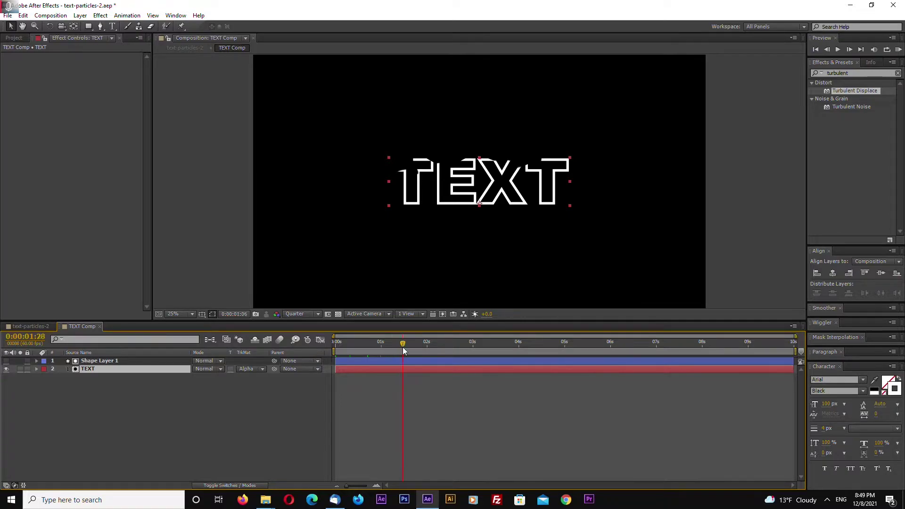
key(Home)
key(KP_0)
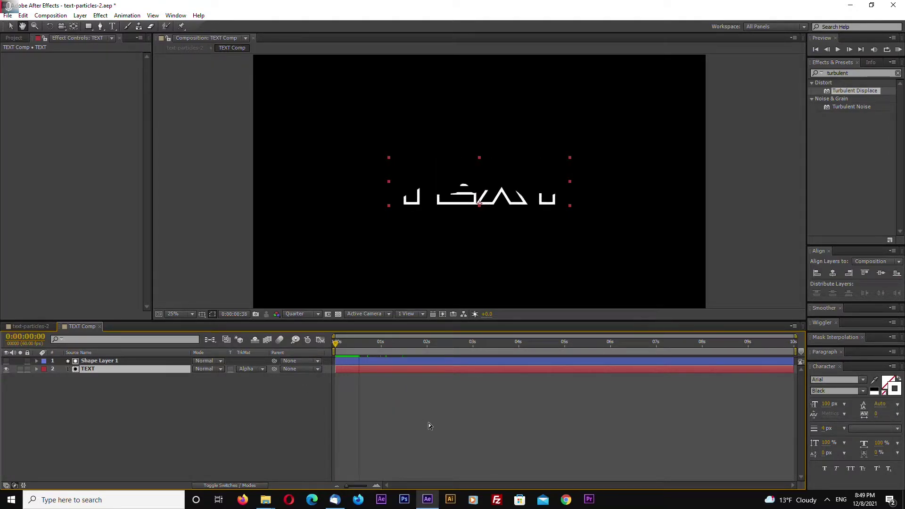
drag(391, 345, 426, 348)
click(100, 327)
click(114, 423)
Search Effects & Presets for 'particle' and apply CC Particle Systems II to the TEXT Comp layer.
click(93, 360)
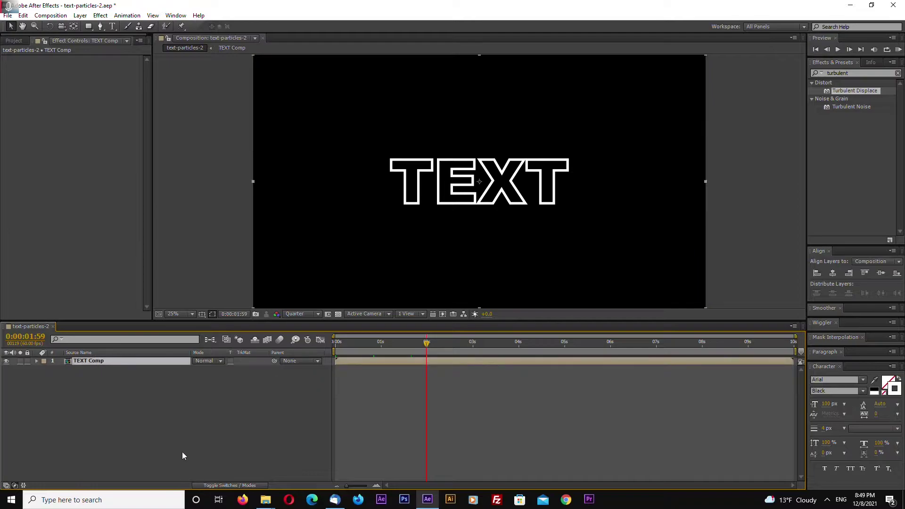
click(856, 73)
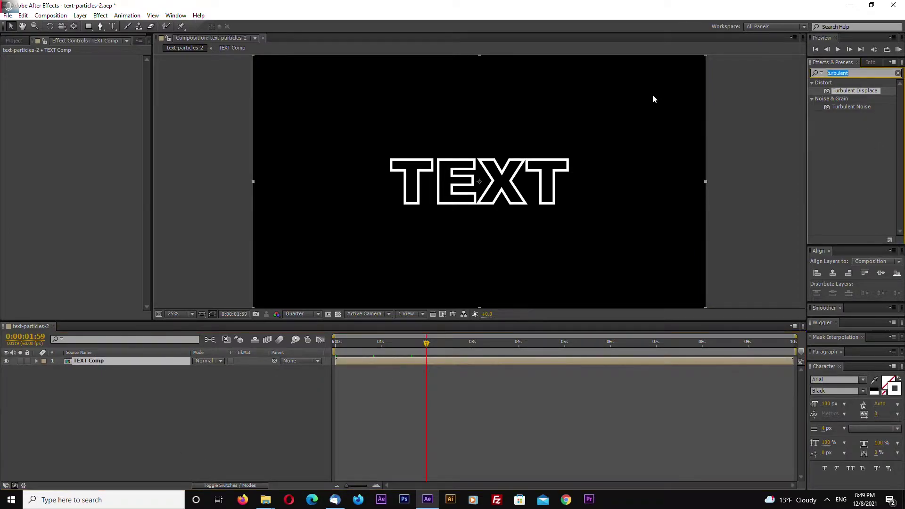
text(particle)
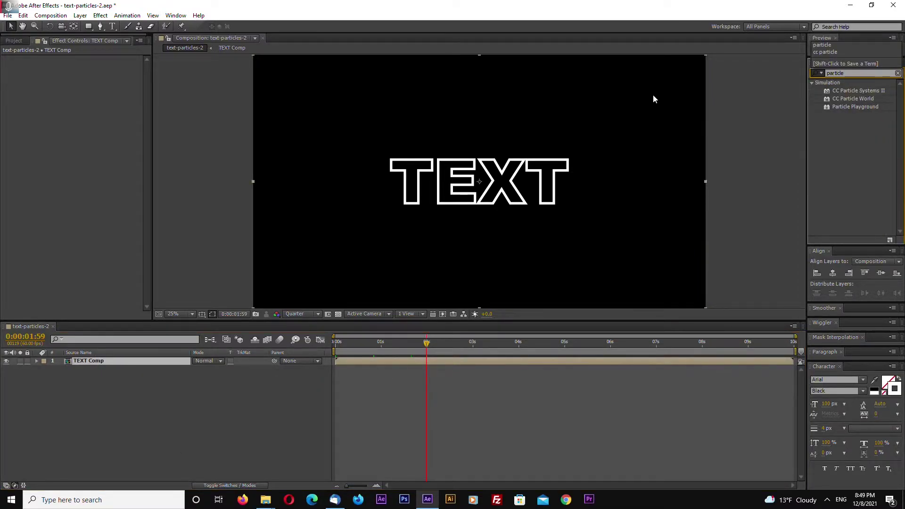
click(856, 99)
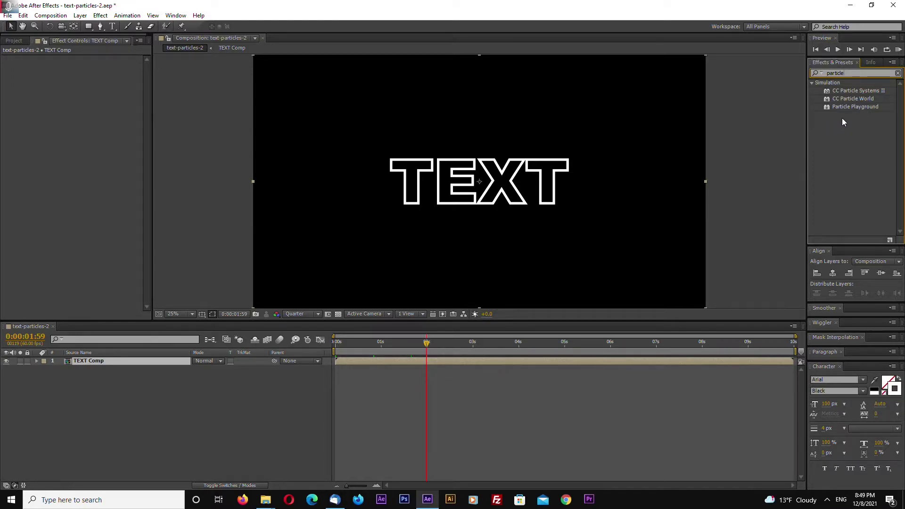
click(852, 91)
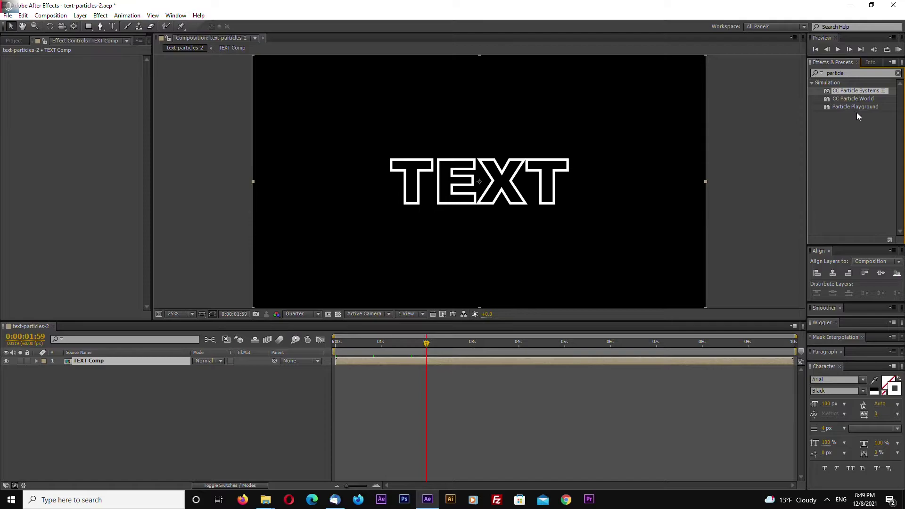
drag(861, 91, 156, 361)
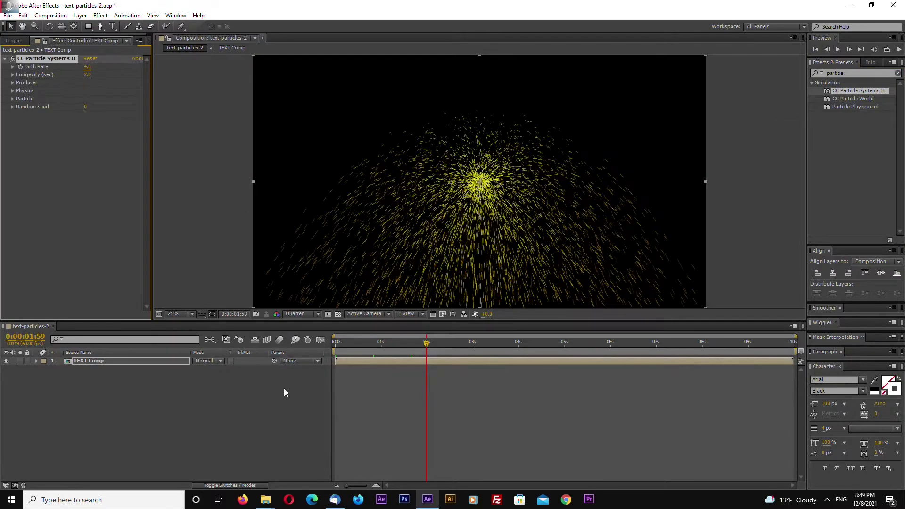
click(82, 362)
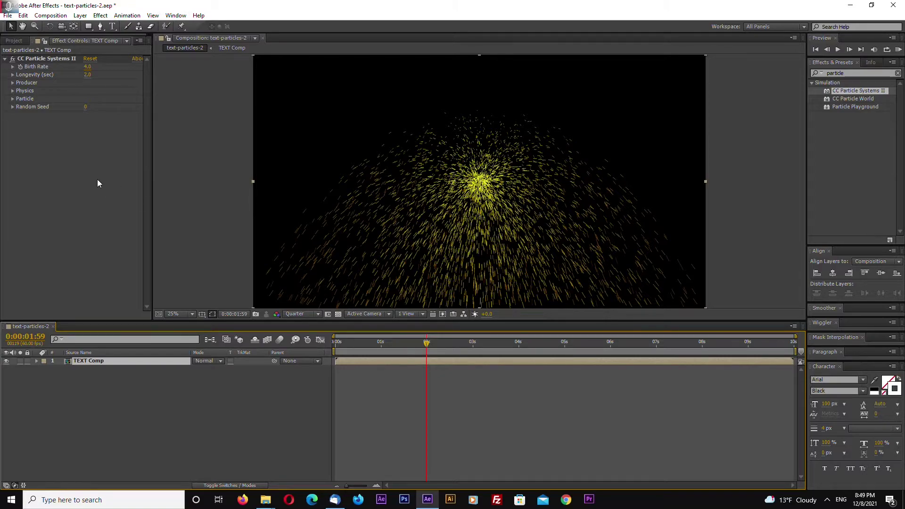
Set Physics Velocity 0.1, Gravity 0.1 and Resistance 10, then preview from 0:00:01:17.
click(12, 91)
click(88, 107)
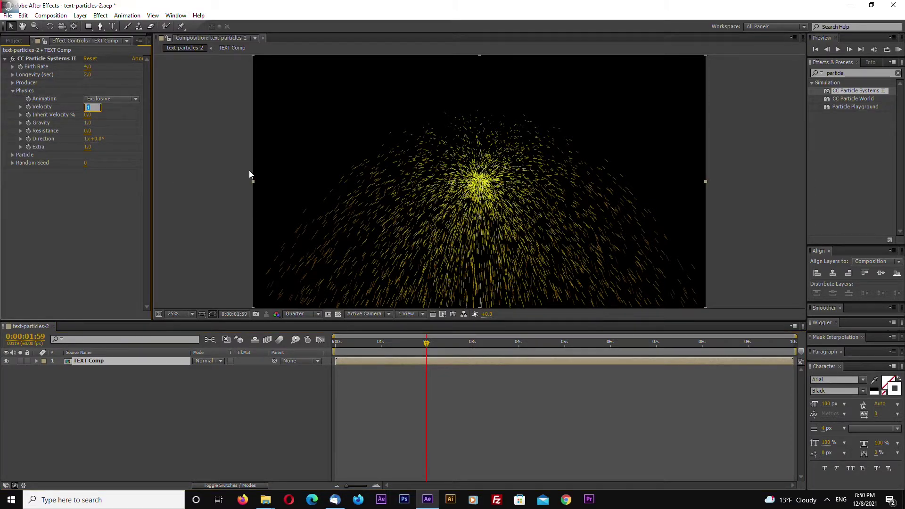
text(0.1)
key(Return)
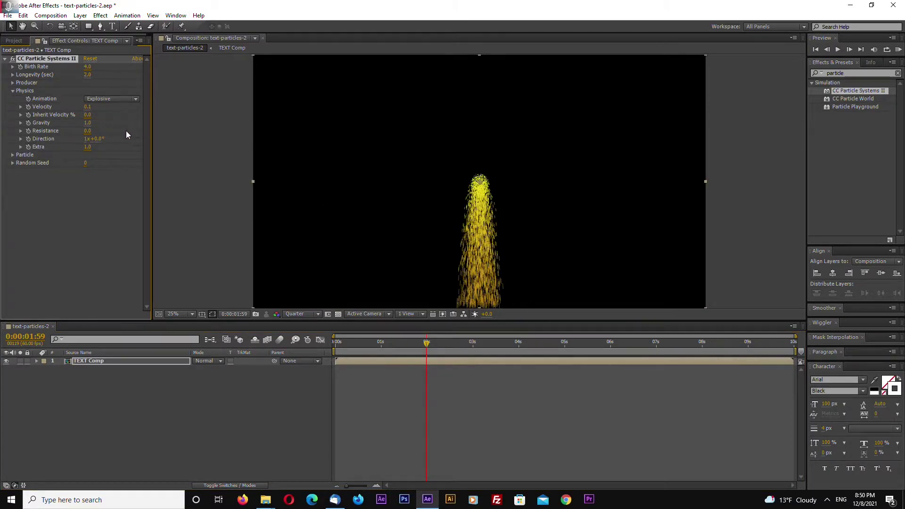
click(88, 123)
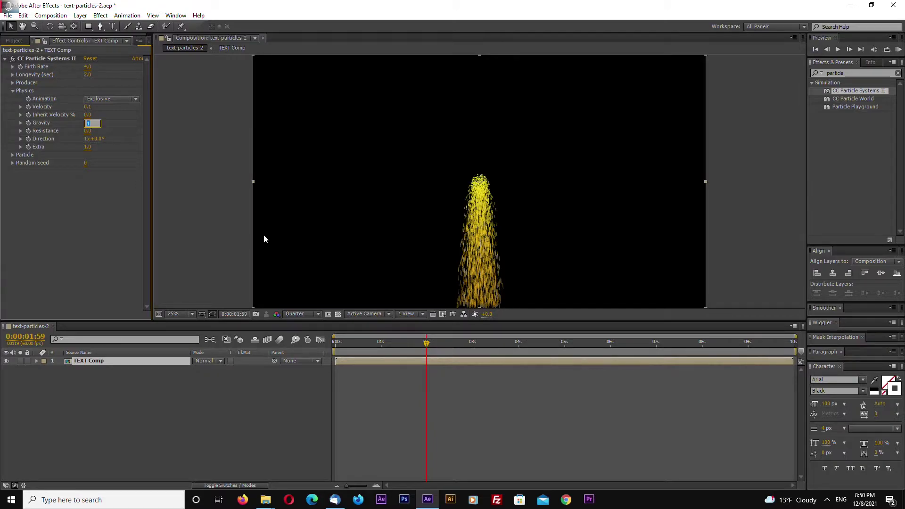
text(0.1)
key(Return)
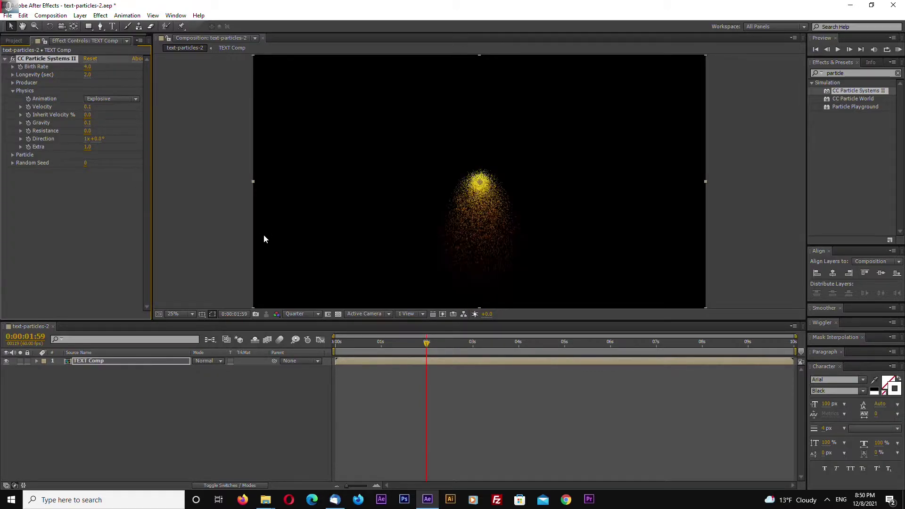
click(88, 132)
text(10)
key(Return)
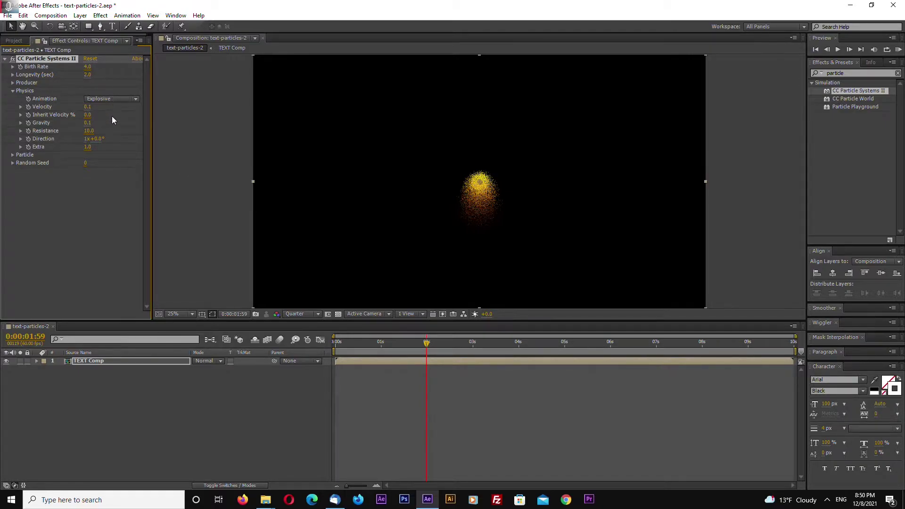
drag(427, 351, 395, 351)
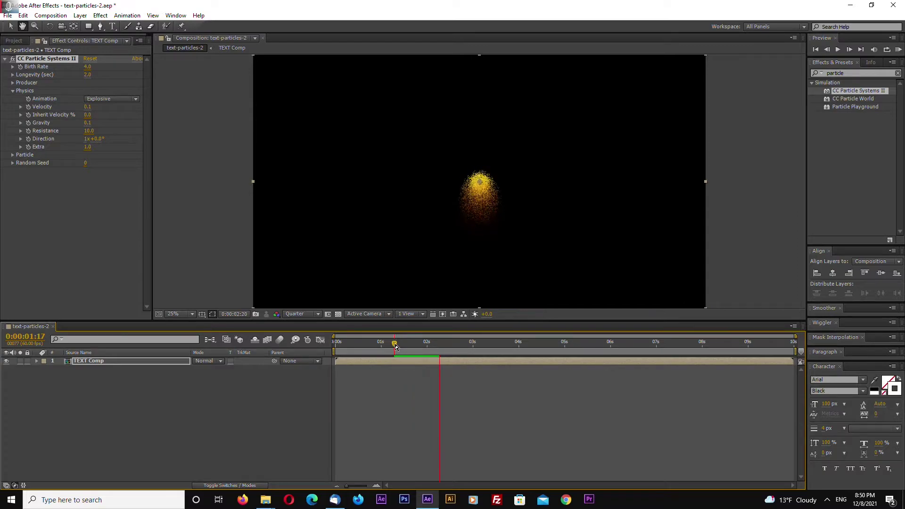
click(396, 346)
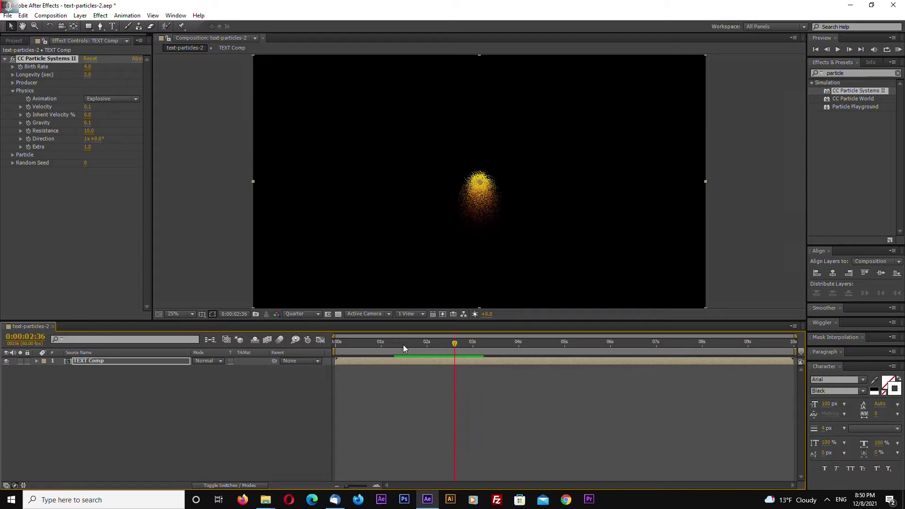
Expand the Producer settings and try an emitter radius of 49 for X and Y.
click(441, 344)
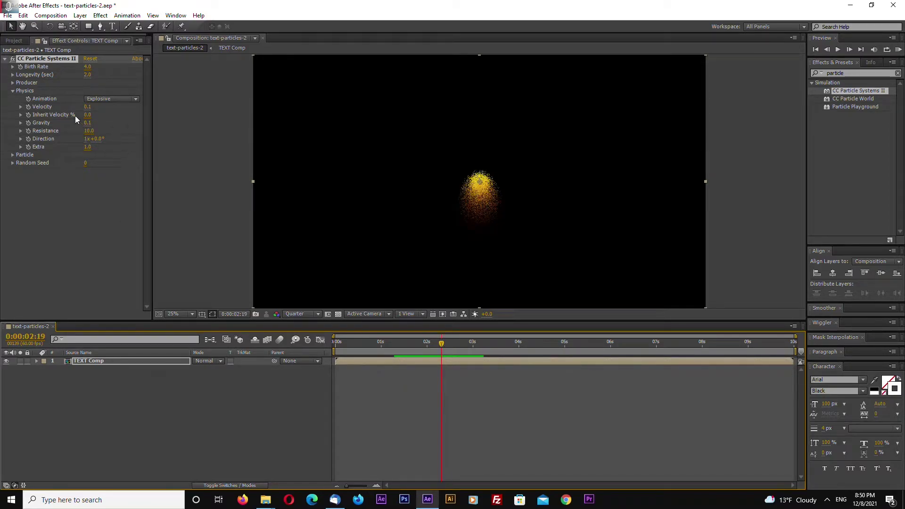
click(13, 90)
click(13, 83)
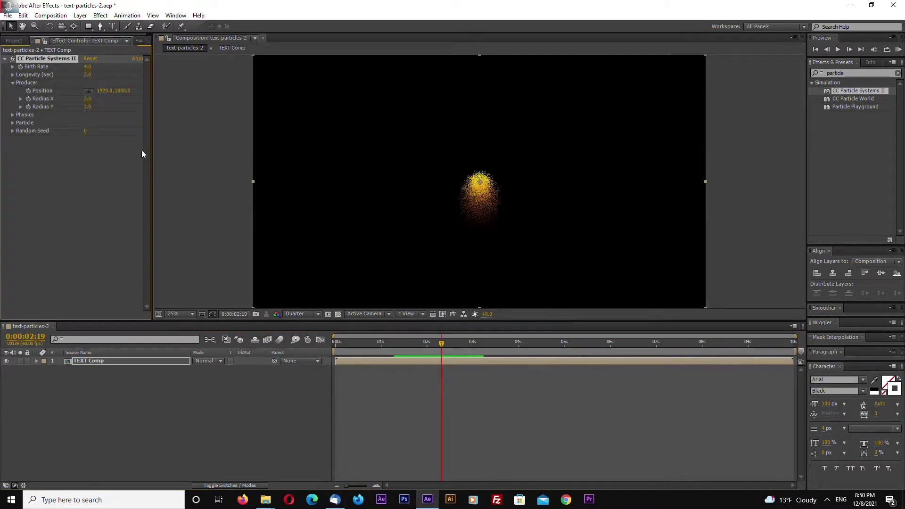
drag(104, 97, 104, 100)
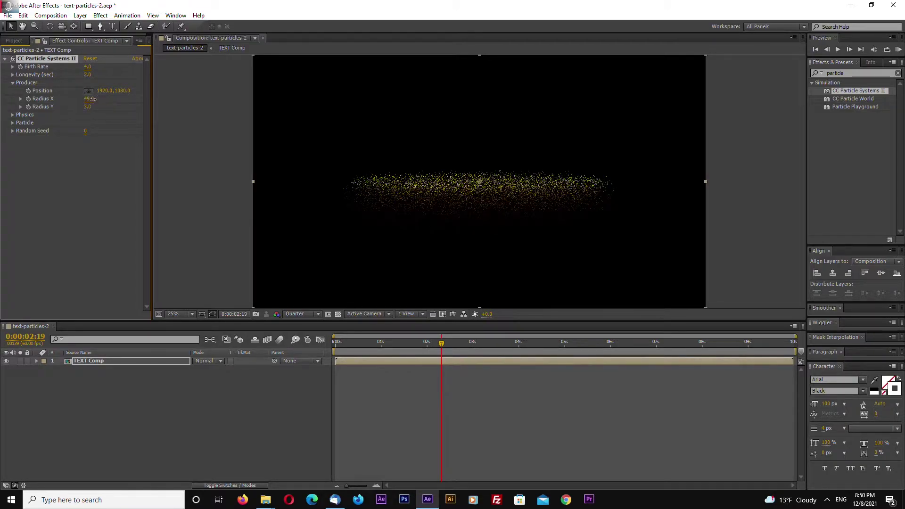
click(88, 99)
key(Tab)
text(49)
key(Return)
Set emitter Radius X 60 and Radius Y 20, and enable Source Alpha Inheritance.
mouse_move(88, 106)
mouse_down()
mouse_move(78, 107)
mouse_move(99, 100)
mouse_up()
click(92, 99)
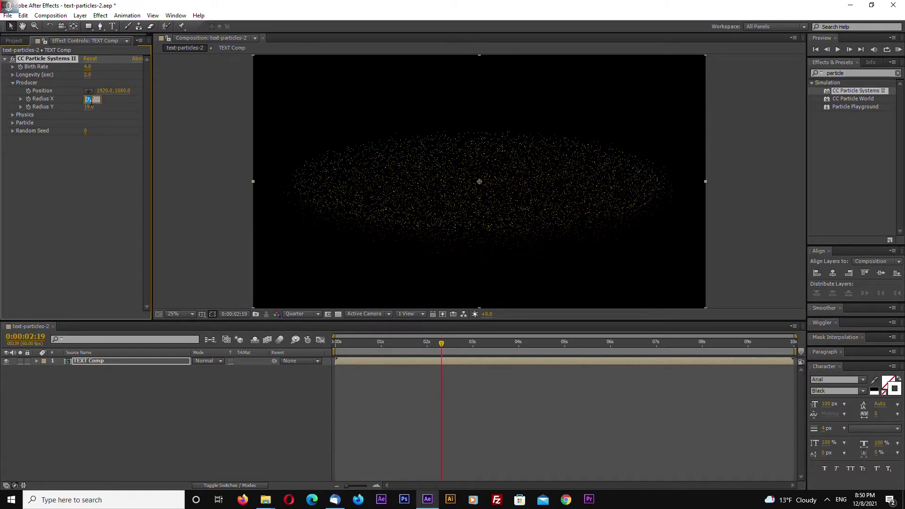
text(60)
key(Tab)
text(20)
key(Return)
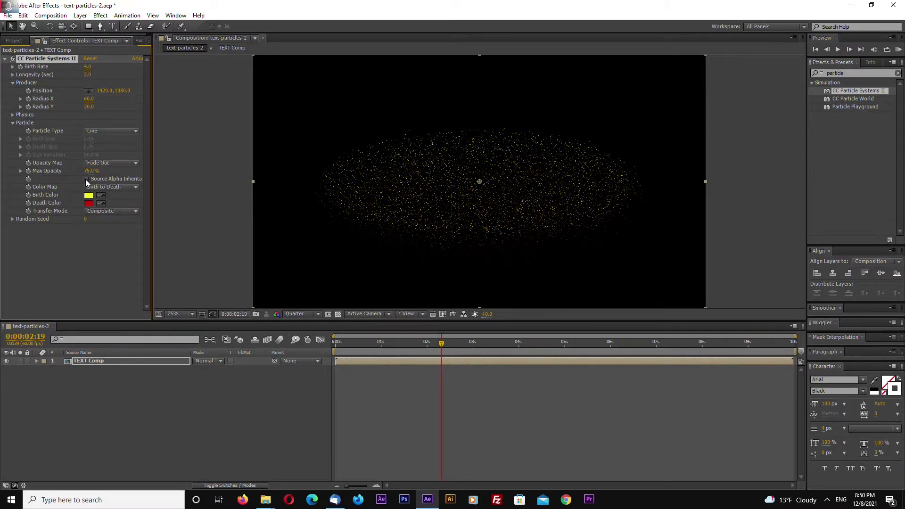
click(87, 179)
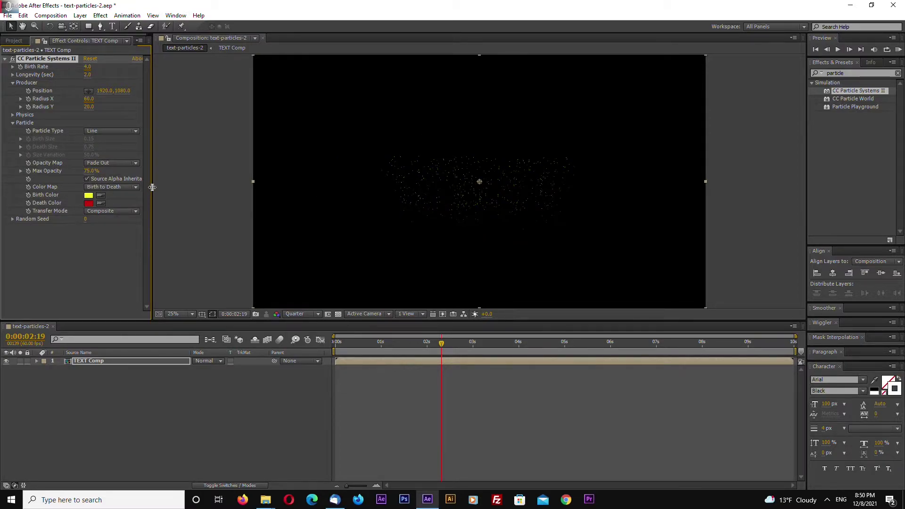
drag(152, 189, 177, 192)
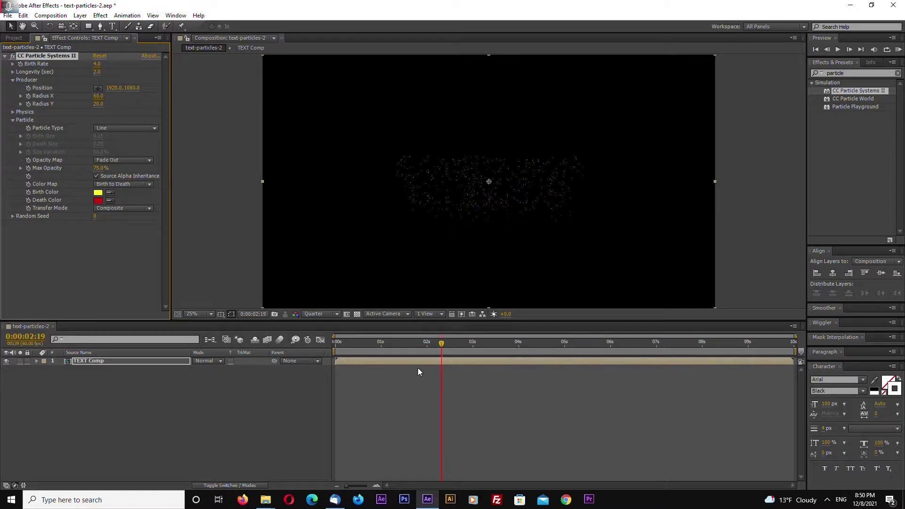
Preview the particle text and reopen Physics, leaving Velocity at 0.1.
click(414, 344)
key(space)
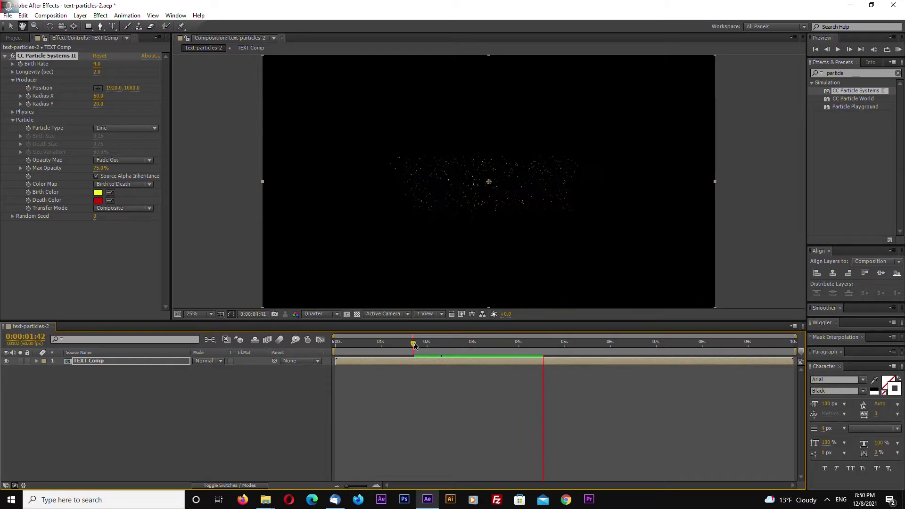
drag(414, 346, 448, 344)
click(13, 112)
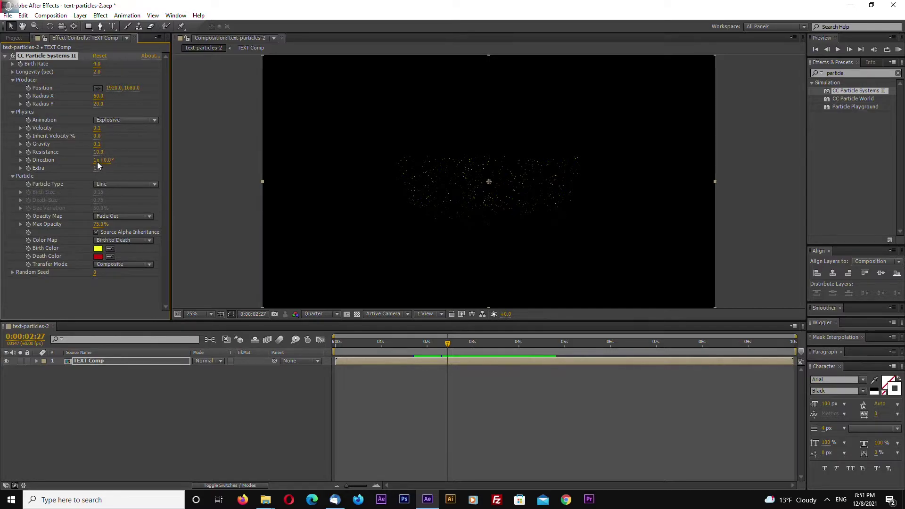
click(98, 128)
text(0.)
key(Return)
key(space)
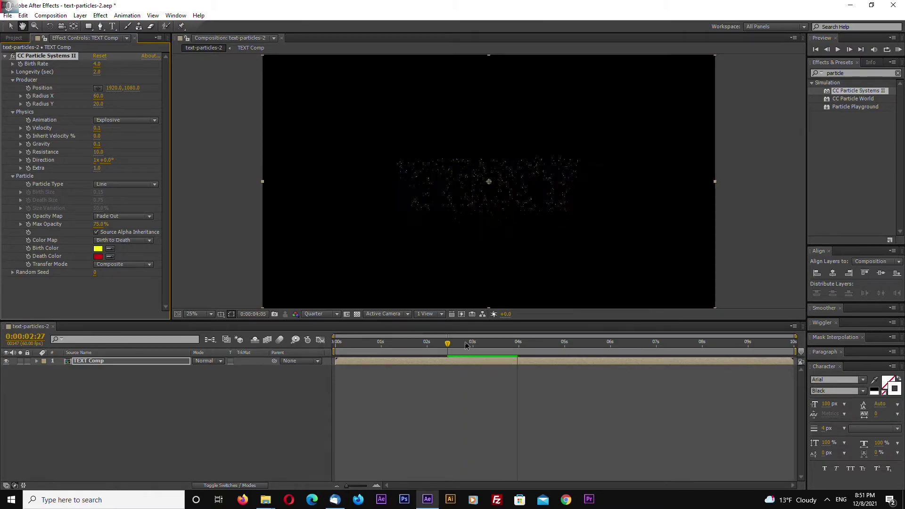
click(450, 344)
key(space)
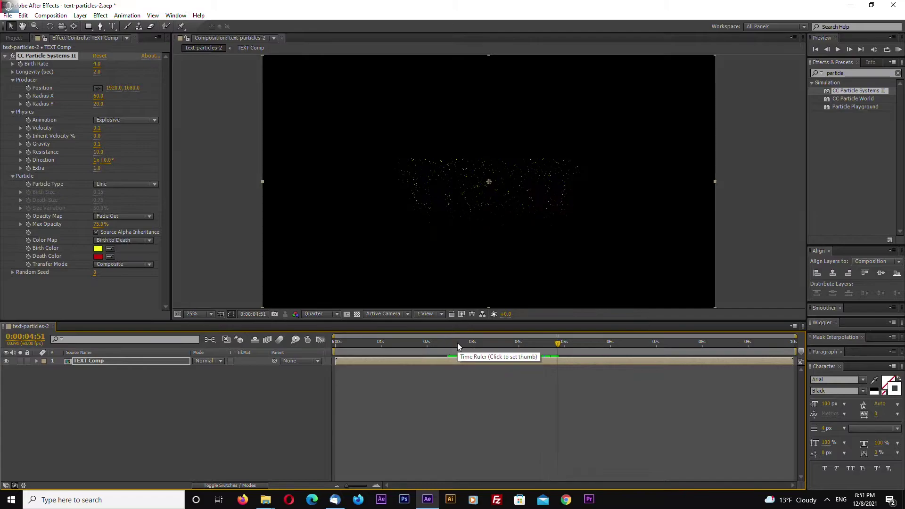
click(451, 344)
drag(451, 346, 466, 344)
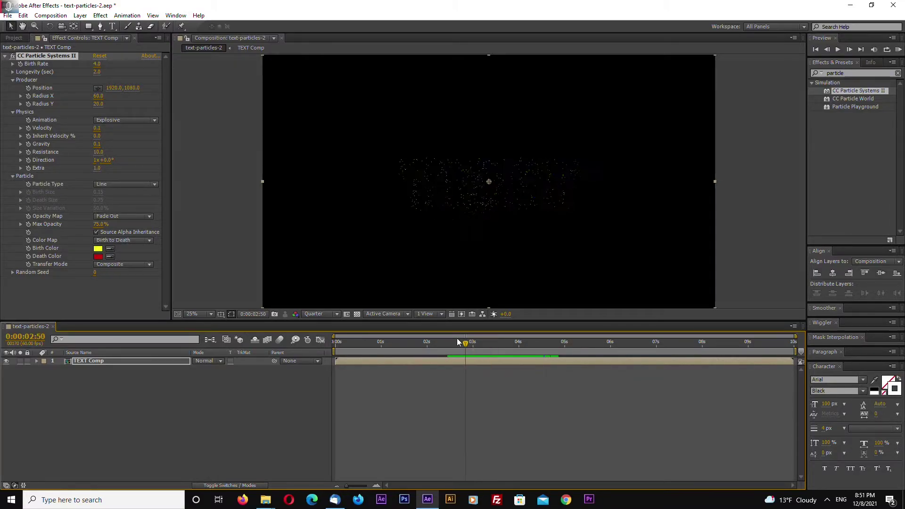
Raise the particle Gravity to 0.2 and preview the result.
click(99, 144)
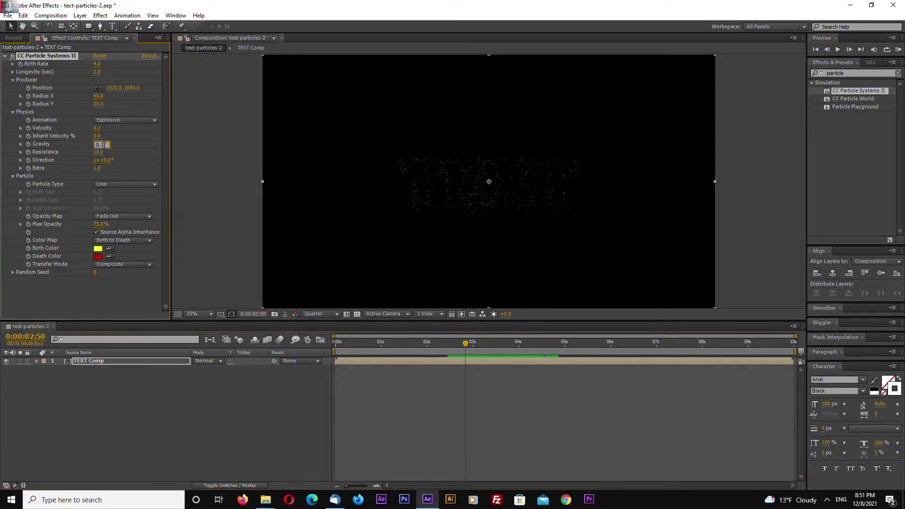
text(0.2)
key(Return)
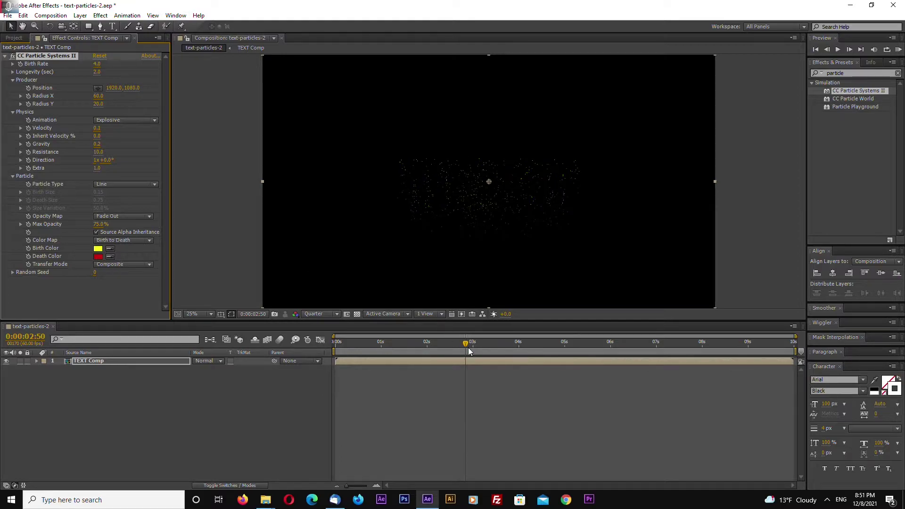
click(448, 344)
key(space)
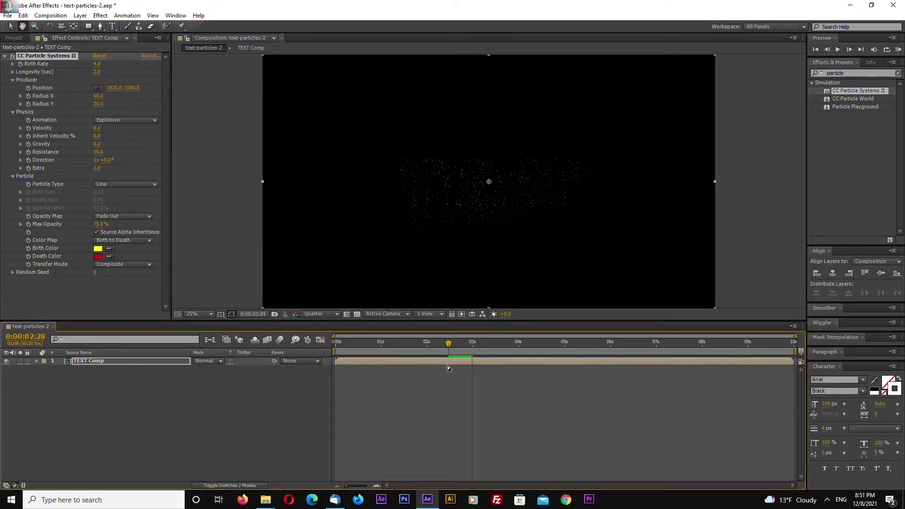
key(space)
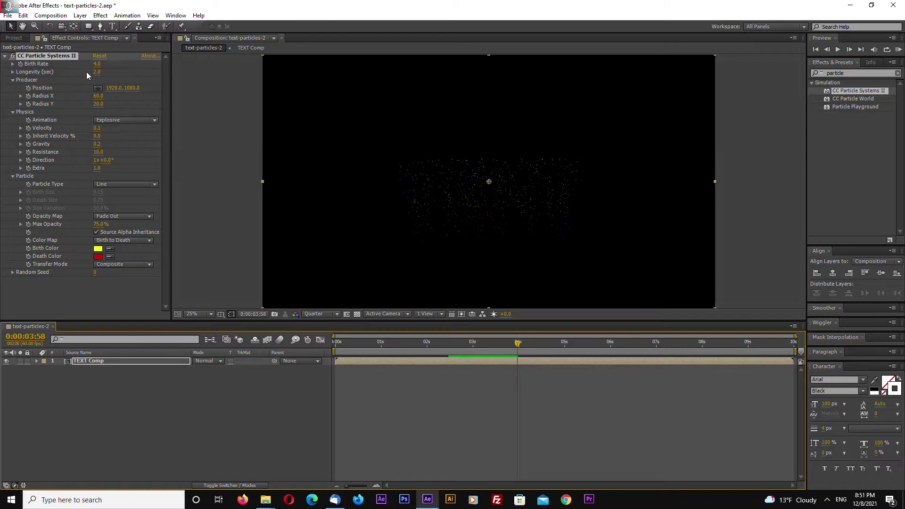
Set the Birth Rate to 20 and preview the denser particle text.
click(97, 64)
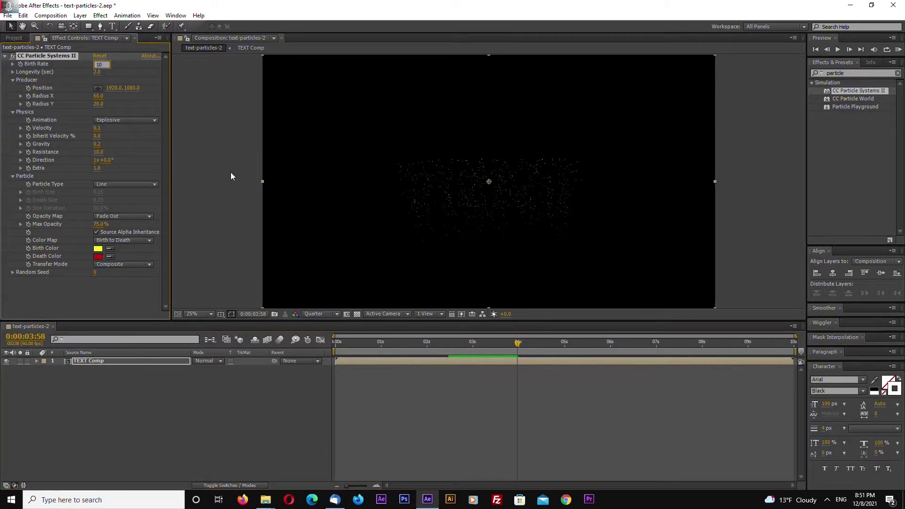
text(20)
key(Return)
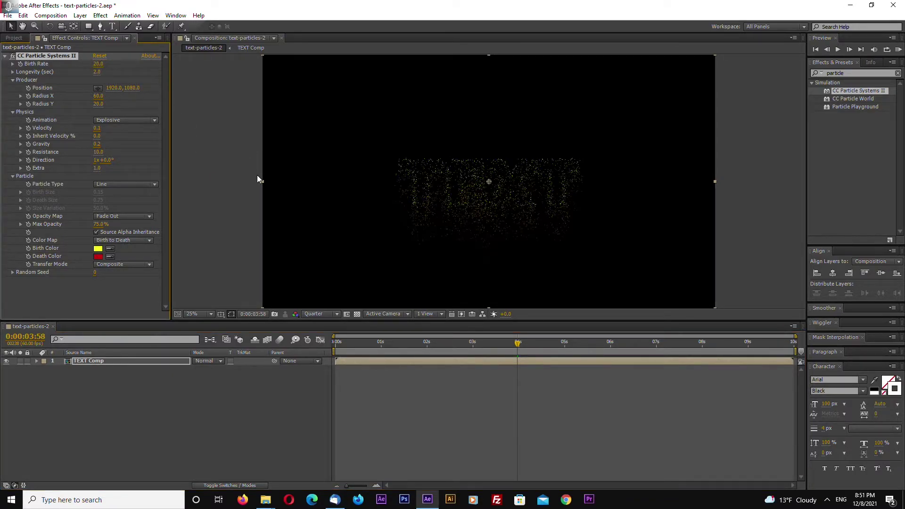
click(460, 345)
key(space)
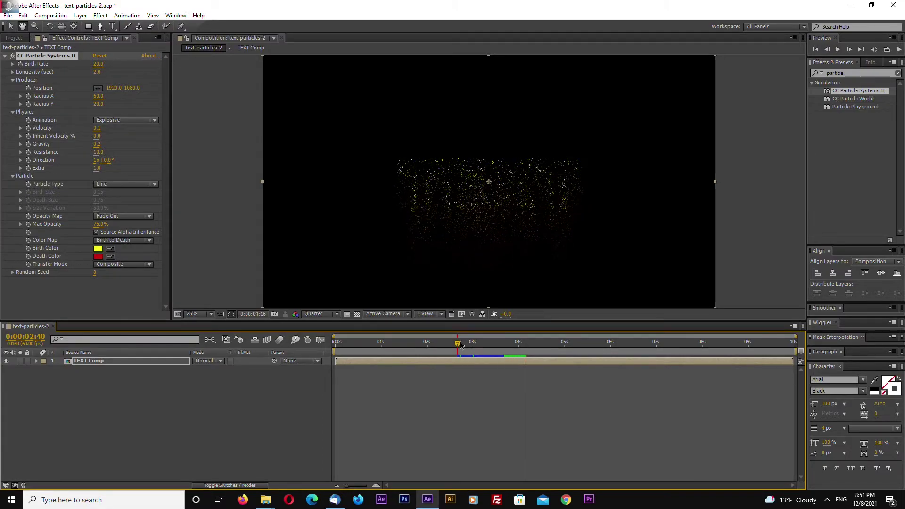
key(space)
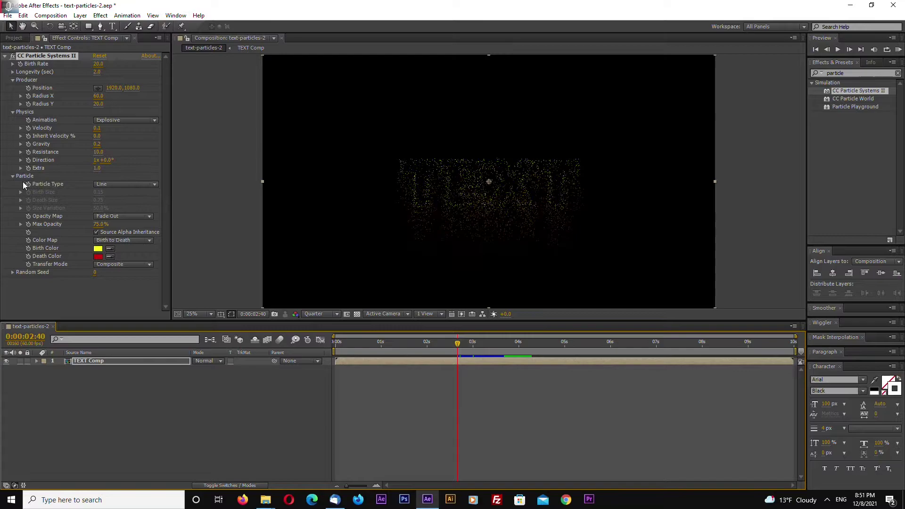
Switch Particle Type to Faded Sphere with Birth and Death Size 0.05, then preview.
click(132, 188)
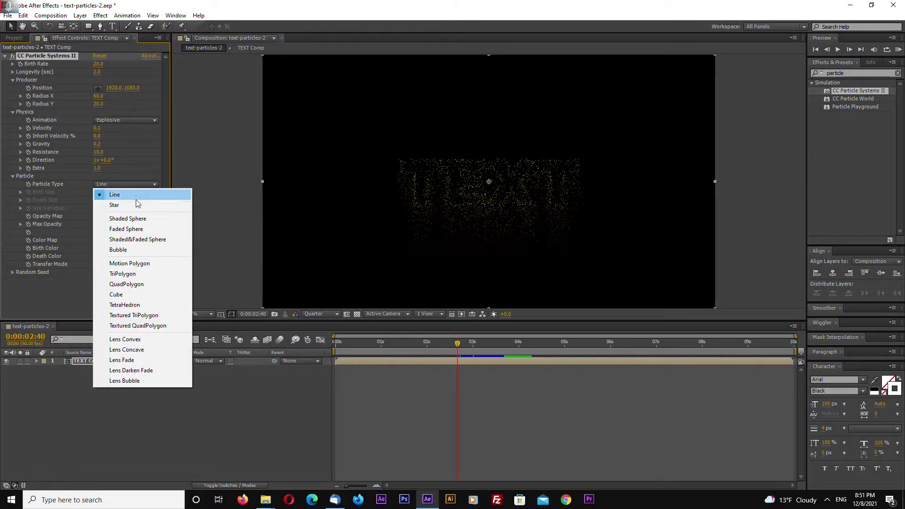
click(138, 231)
click(99, 192)
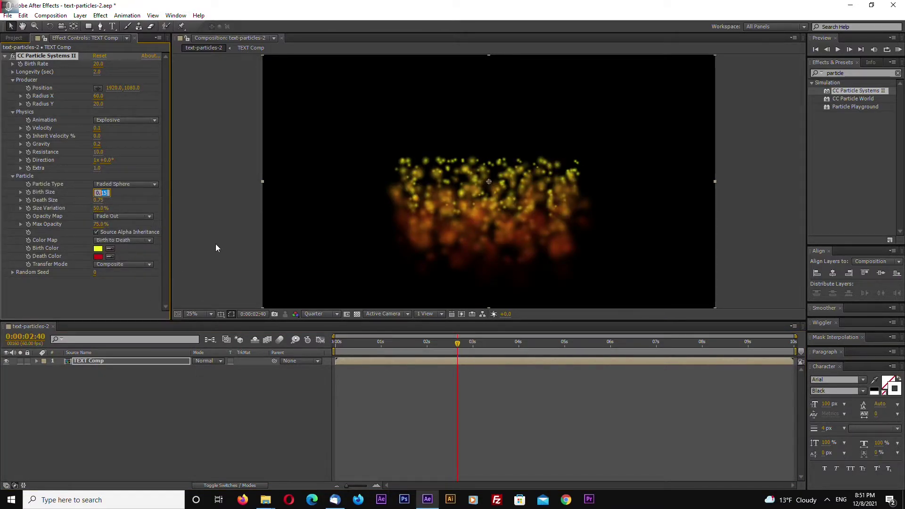
text(0.05)
key(Return)
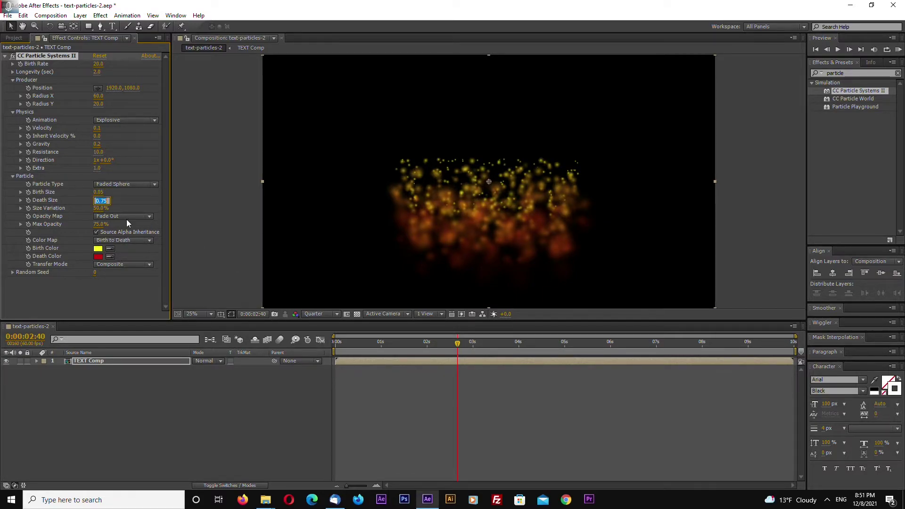
text(0.05)
key(Return)
key(space)
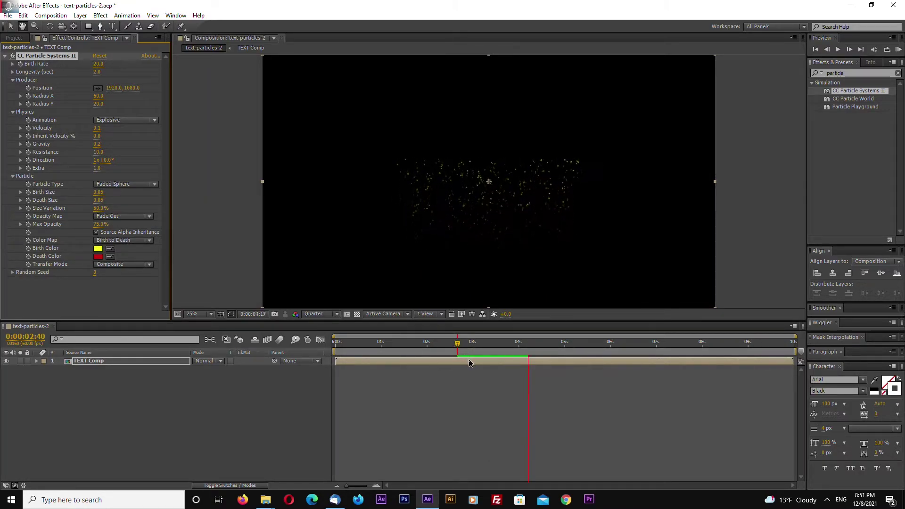
click(460, 344)
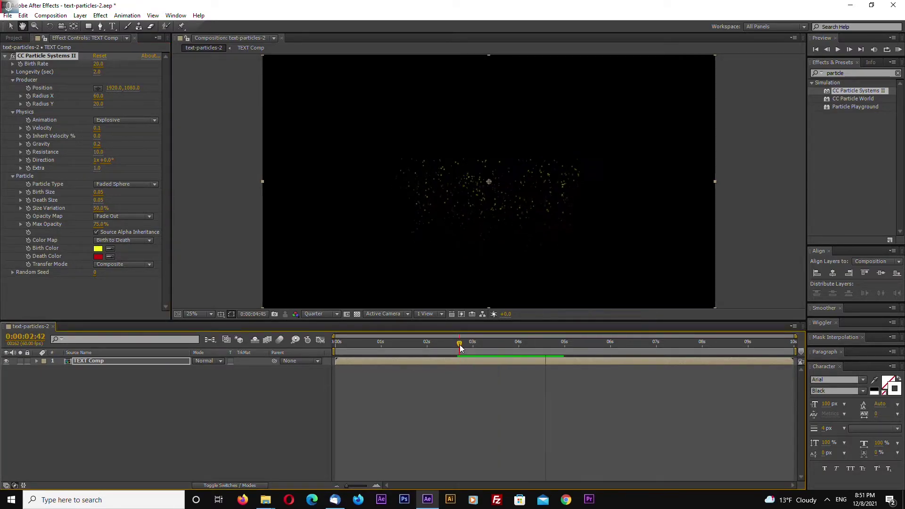
Pick a pale yellow Birth Color in the colour picker, then reselect TEXT Comp.
drag(460, 348, 452, 349)
click(98, 249)
click(74, 195)
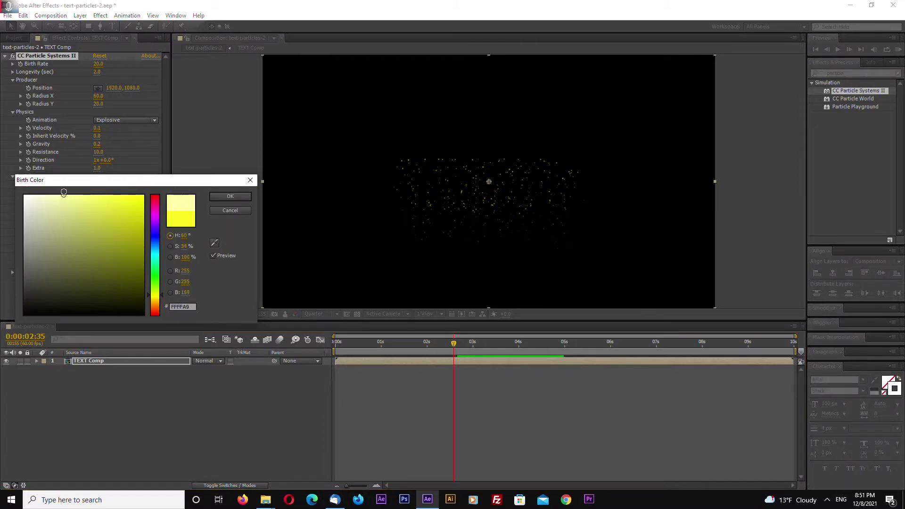
click(232, 200)
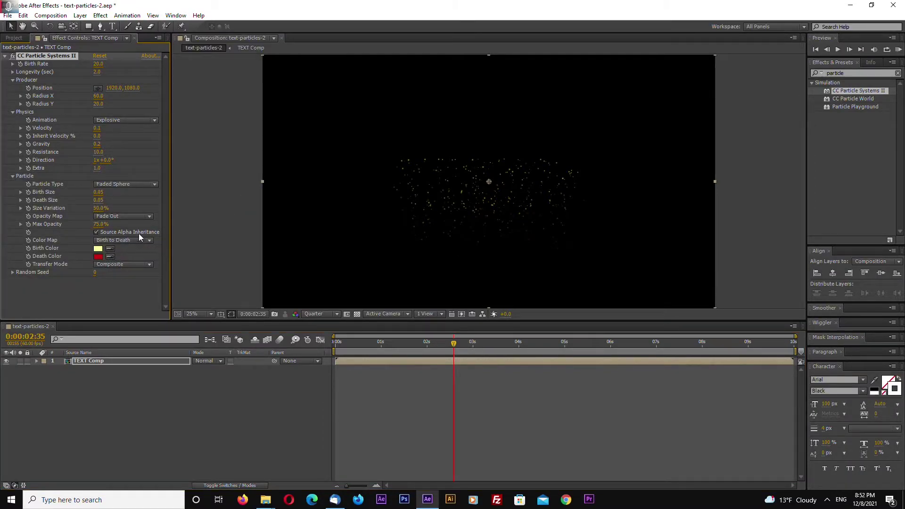
click(258, 262)
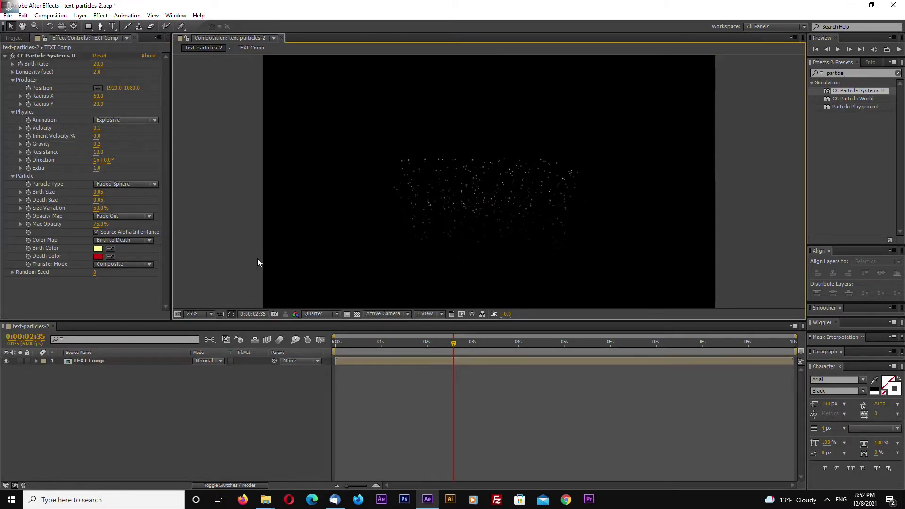
drag(459, 344, 448, 347)
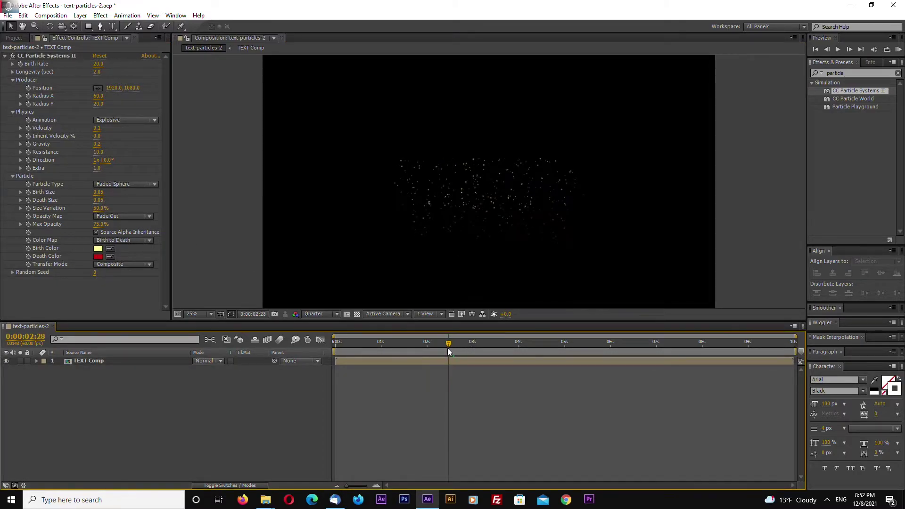
click(95, 360)
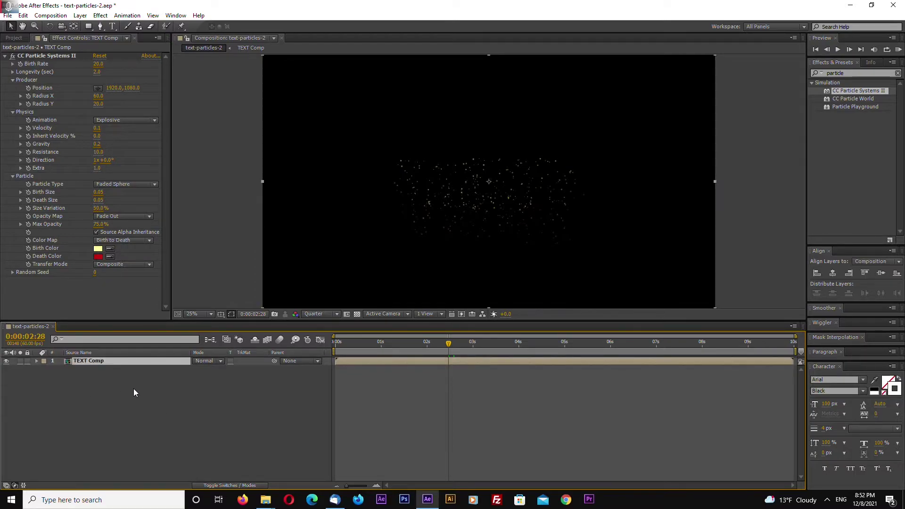
Duplicate TEXT Comp with Ctrl+D, set the copy's Velocity and Gravity to 0, and preview.
key(ctrl+d)
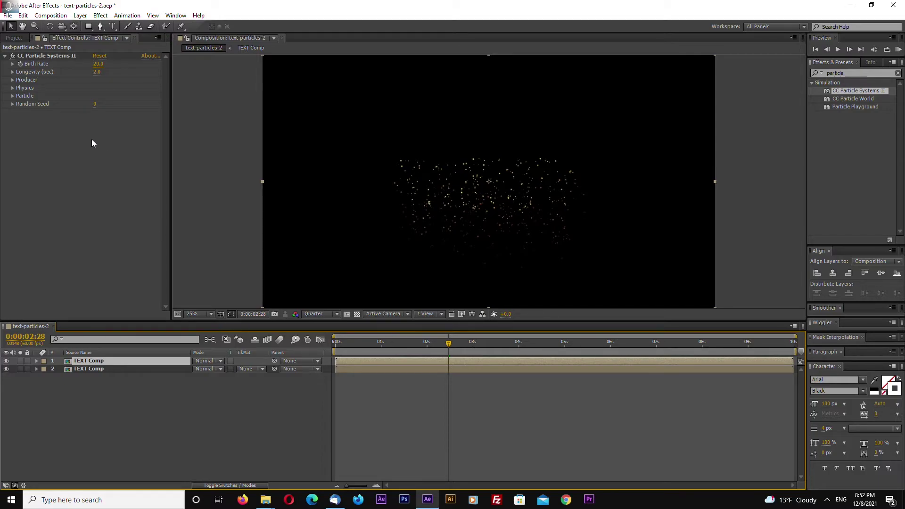
click(13, 88)
click(101, 105)
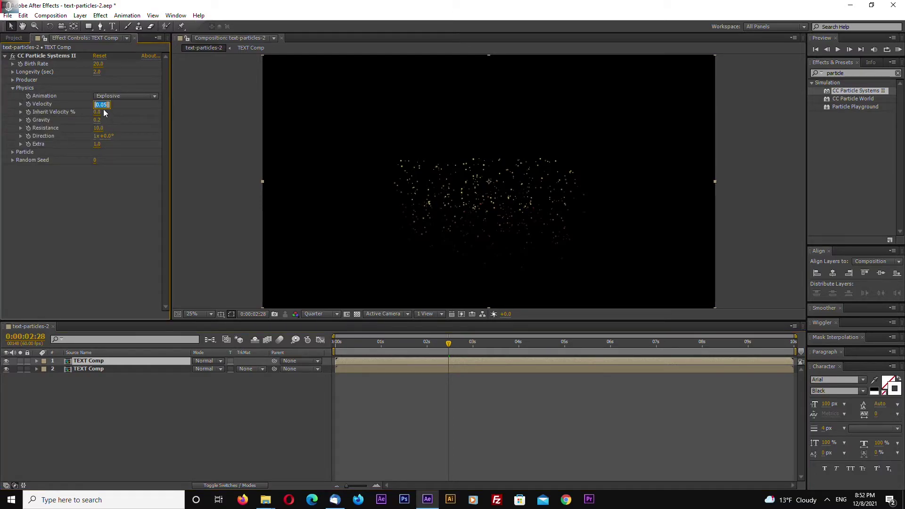
text(0)
key(Return)
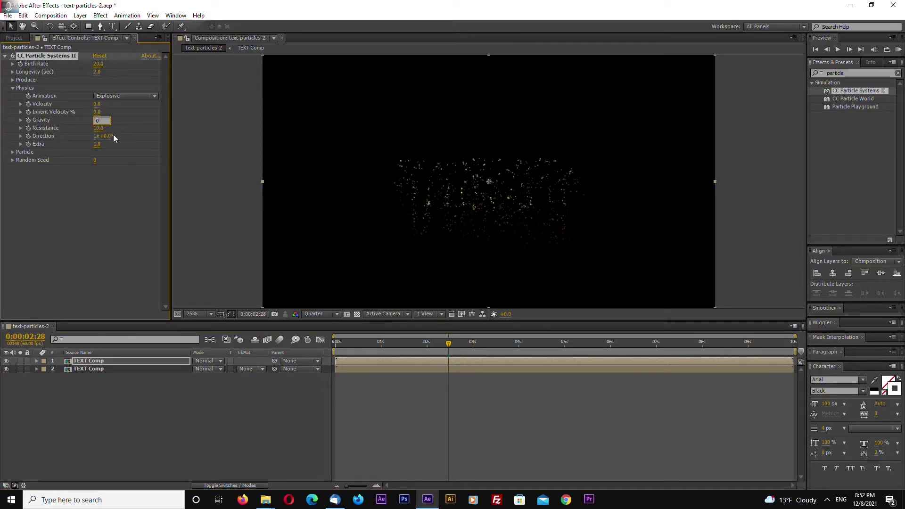
text(0)
key(Return)
key(space)
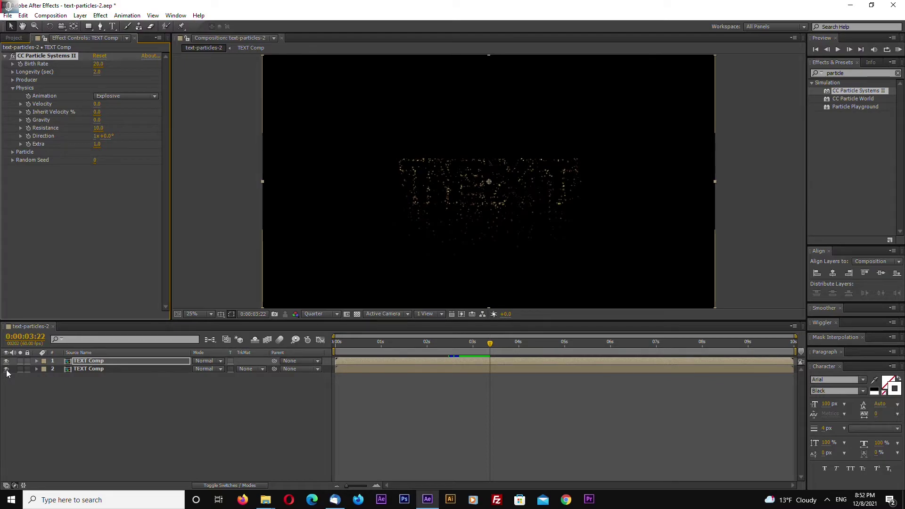
Solo the top TEXT Comp copy, preview it, and set its Birth Rate to 150.
click(20, 361)
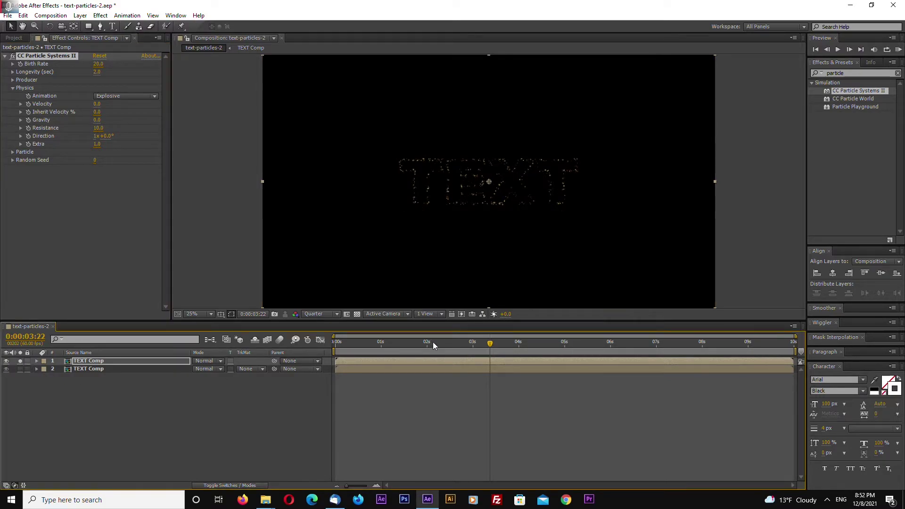
drag(491, 347, 454, 349)
key(space)
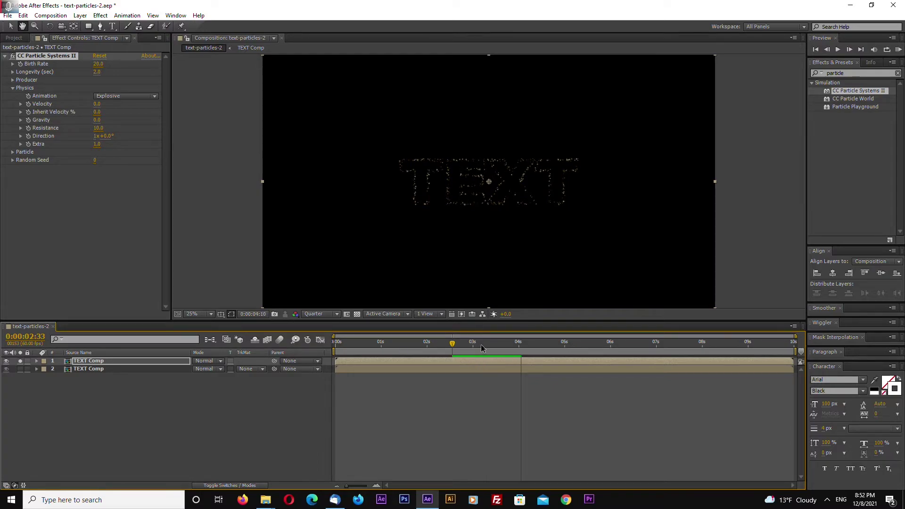
key(space)
click(98, 64)
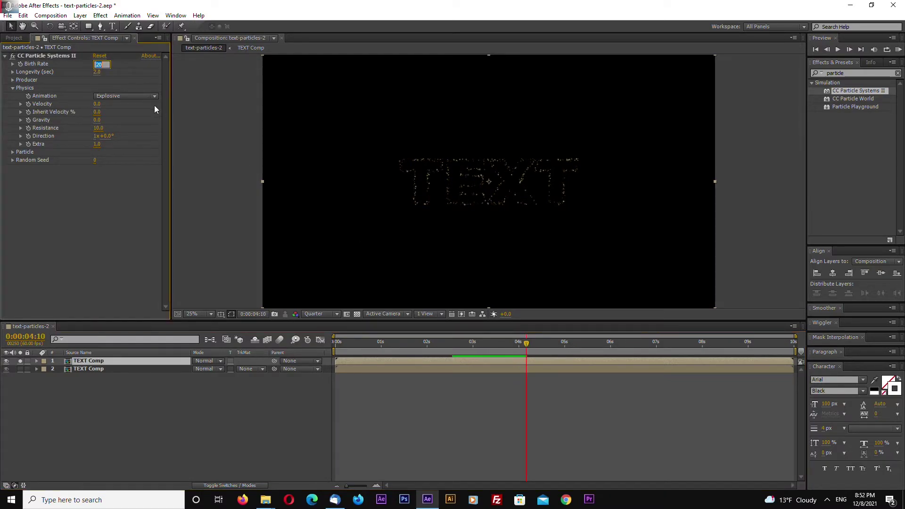
key(Return)
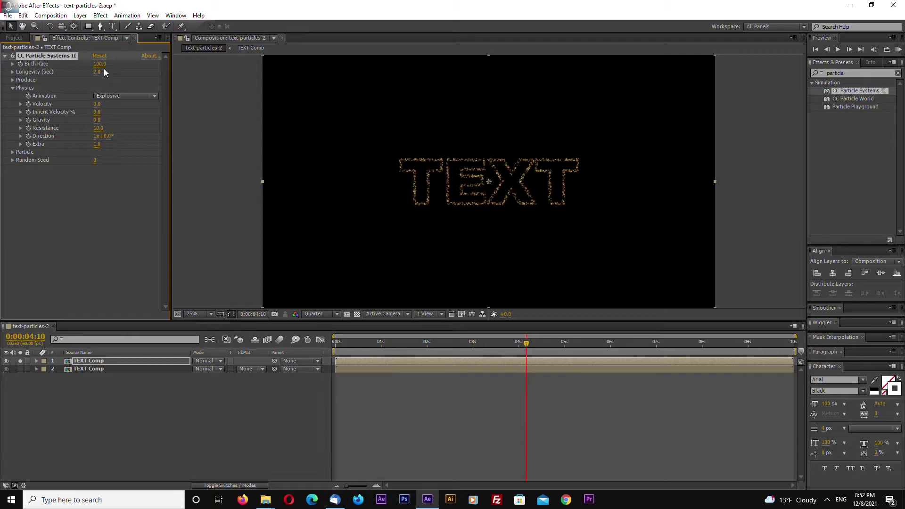
text(150)
key(Return)
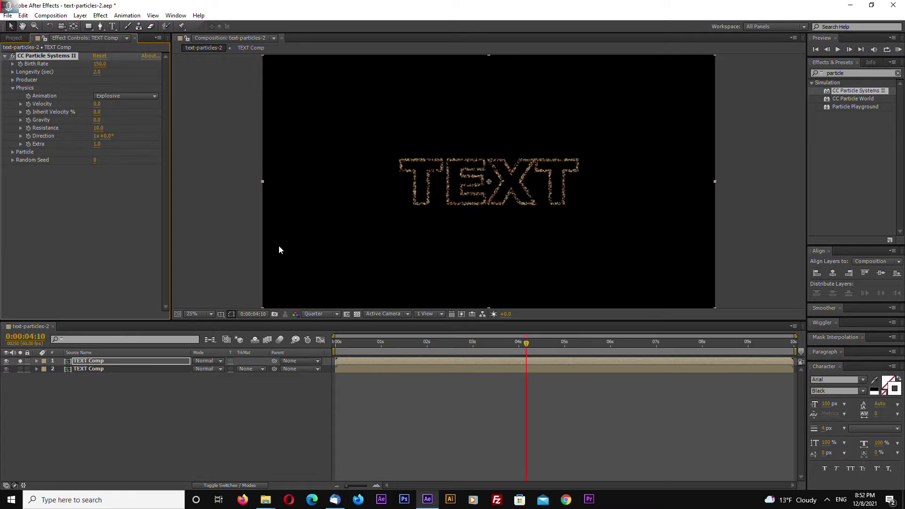
Render the composition preview at Full resolution.
key(period)
key(period)
click(315, 315)
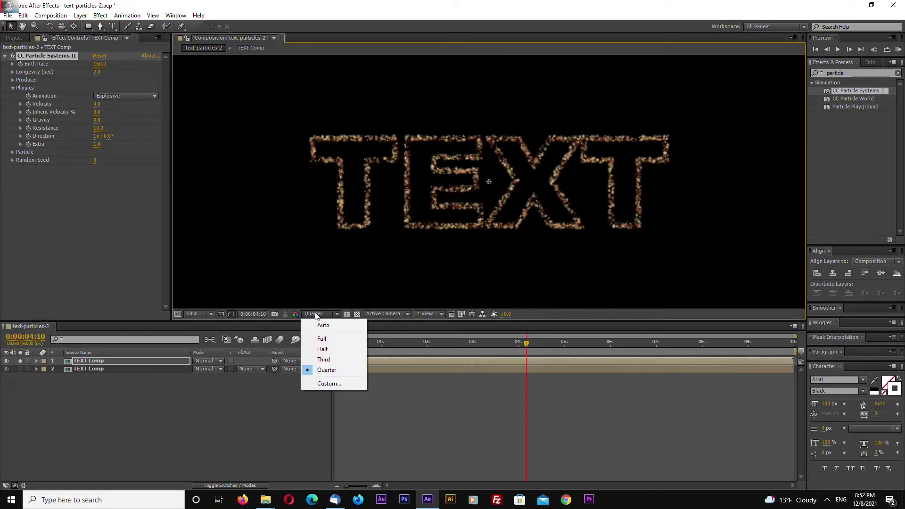
click(321, 339)
key(comma)
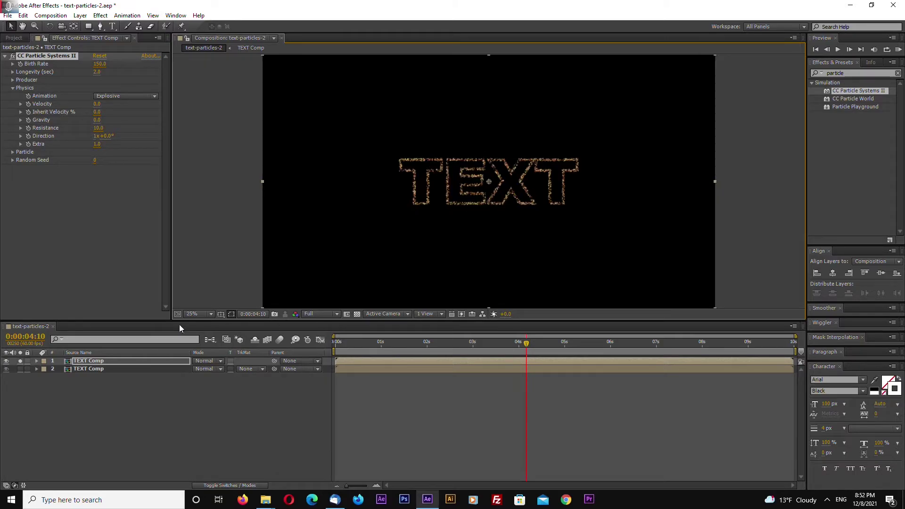
Unsolo the top layer, show layer names, and set its Birth Rate to 120.
click(21, 361)
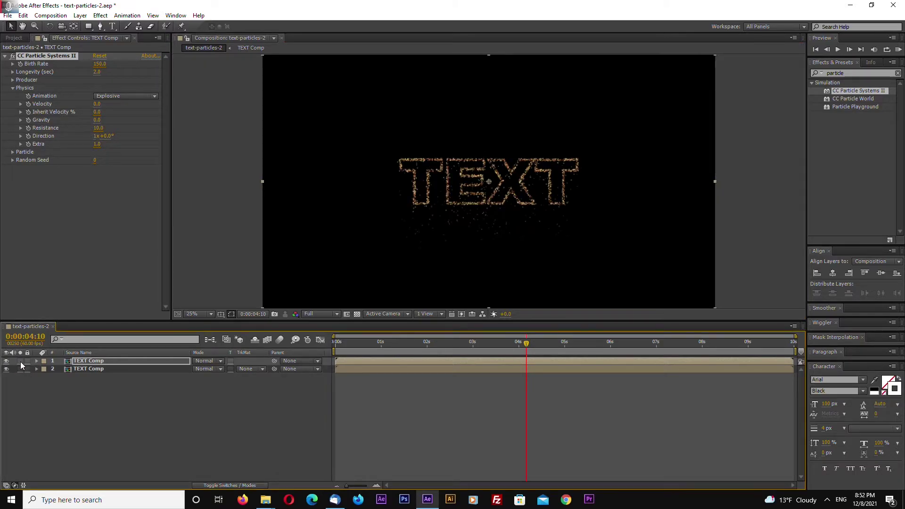
click(78, 352)
click(86, 362)
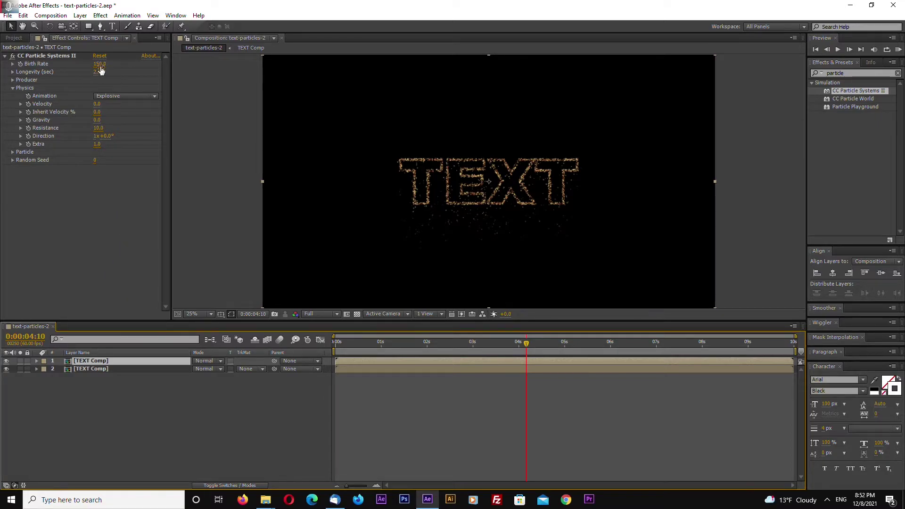
click(99, 64)
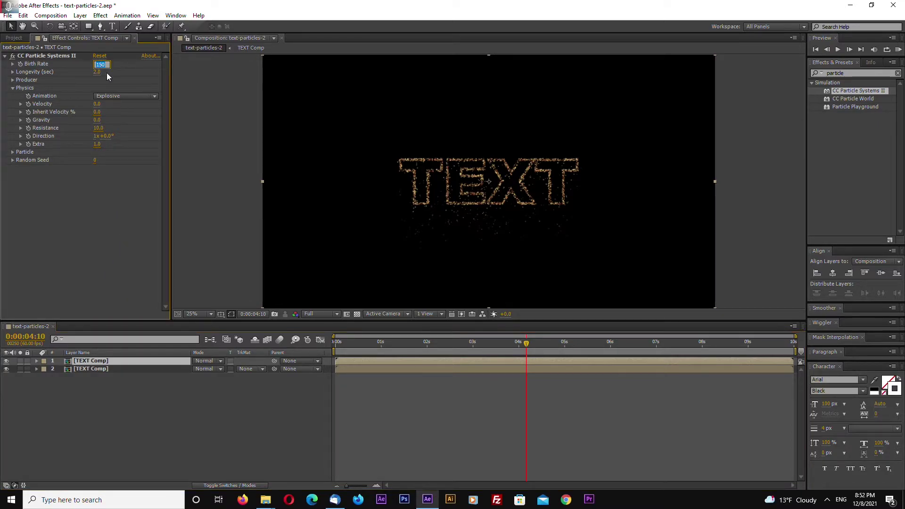
text(110)
key(Return)
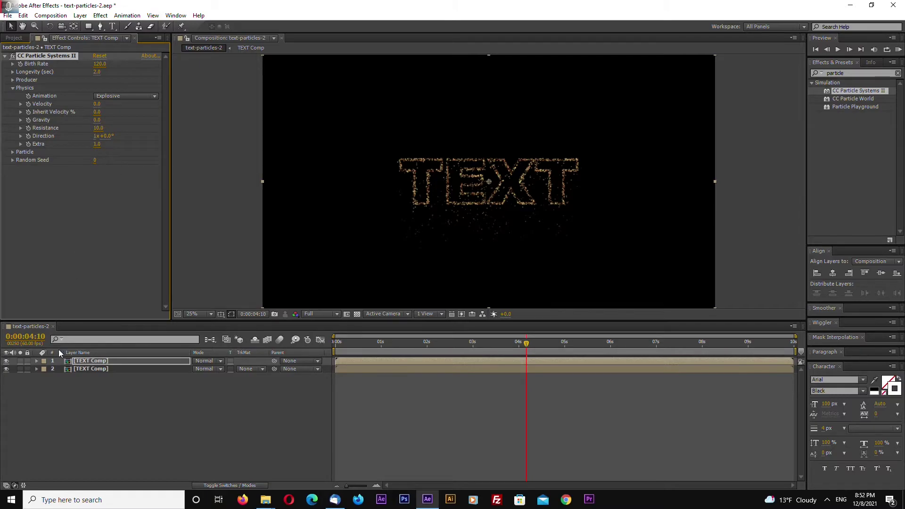
Raise the lower particle layer's Birth Rate to 100.
click(82, 369)
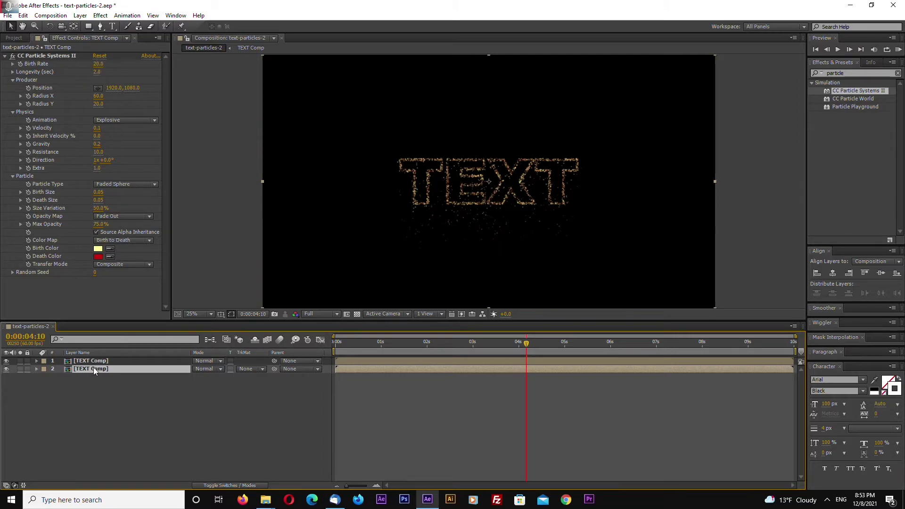
drag(99, 66, 118, 117)
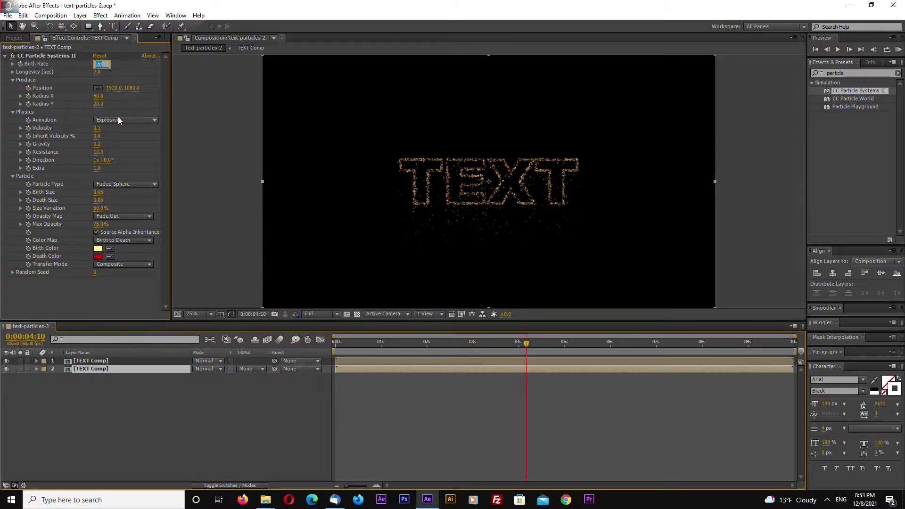
drag(98, 63, 206, 123)
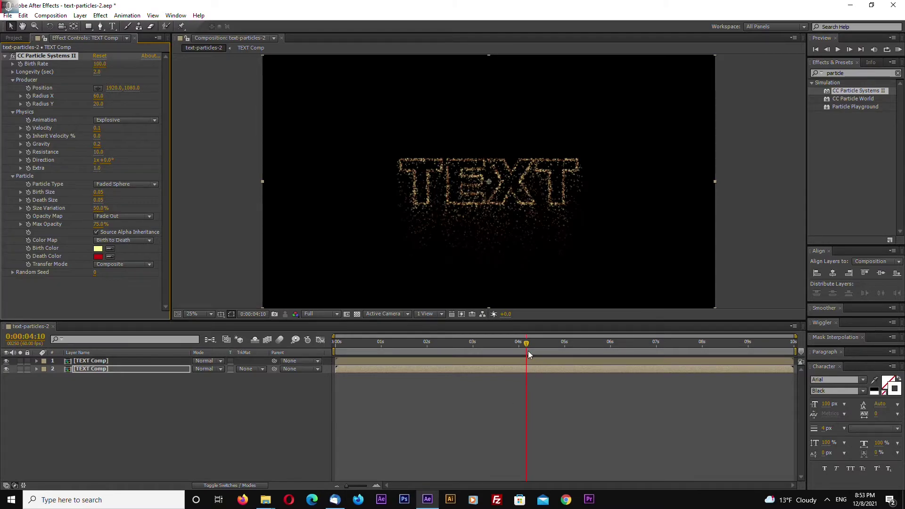
drag(527, 344, 504, 346)
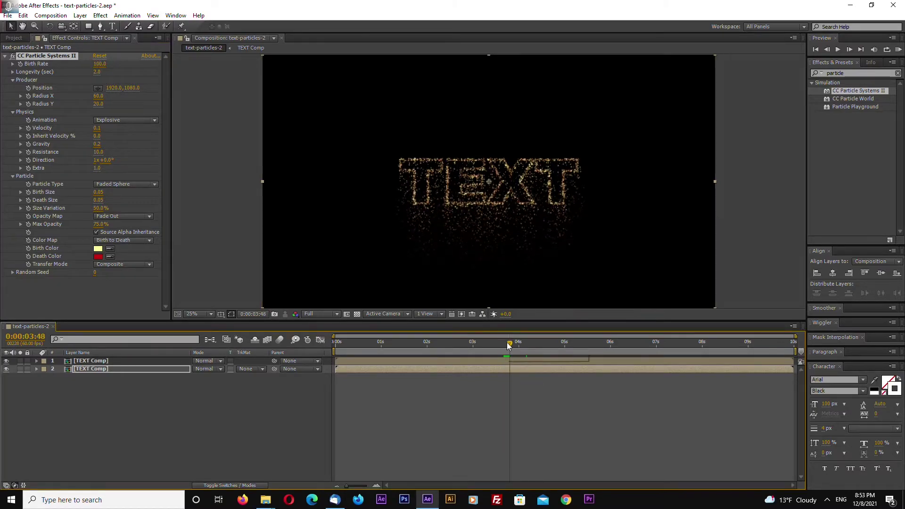
click(513, 344)
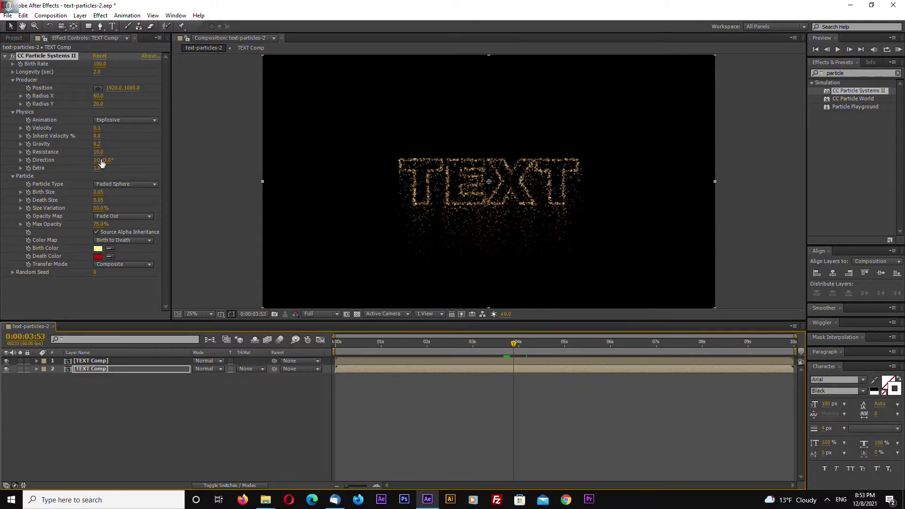
Set the lower layer's Birth Size and Death Size to 0.03.
click(101, 193)
text(0.02)
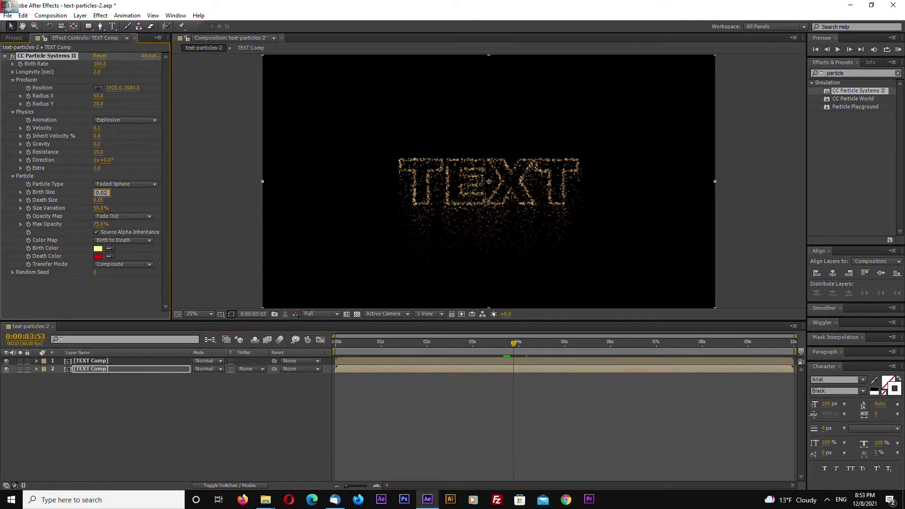
key(Return)
click(107, 202)
text(0.02)
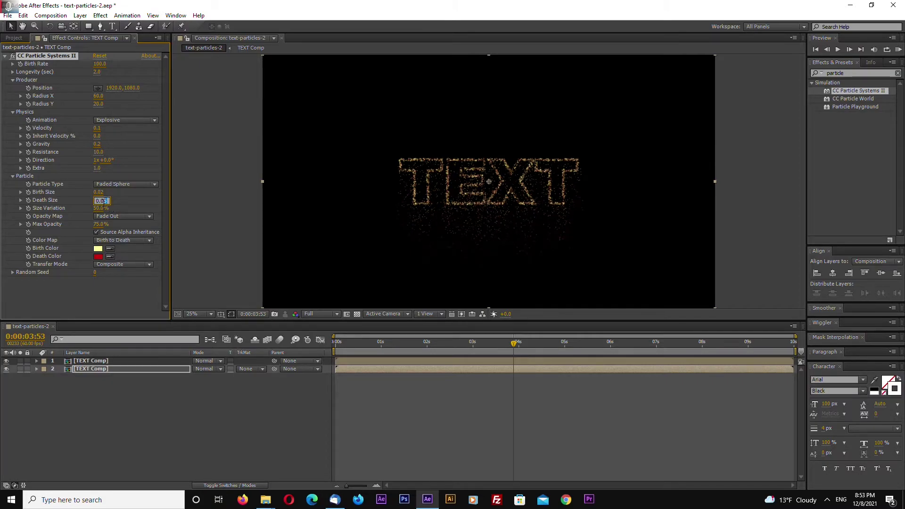
key(Return)
click(101, 193)
text(0.03)
click(104, 201)
key(Return)
drag(514, 344, 491, 345)
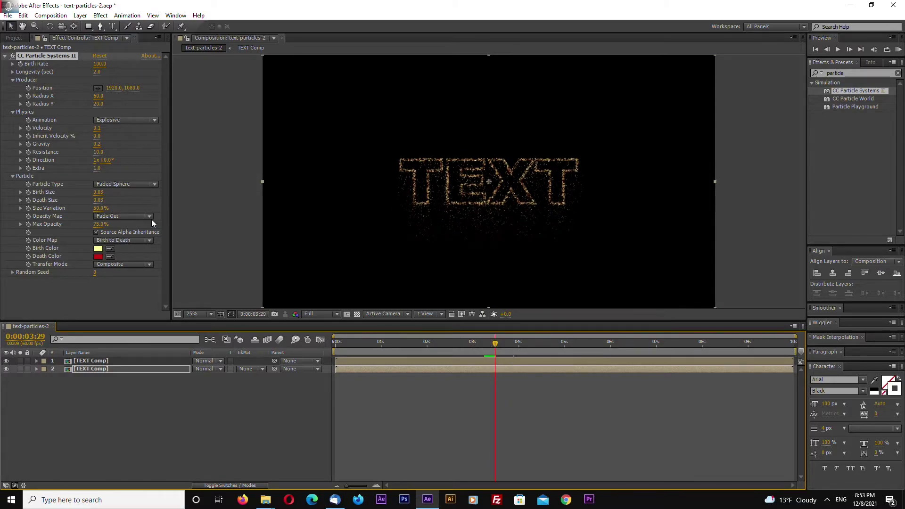
Set the top layer's Birth and Death Size to 0.04 and preview from 2:46.
click(99, 362)
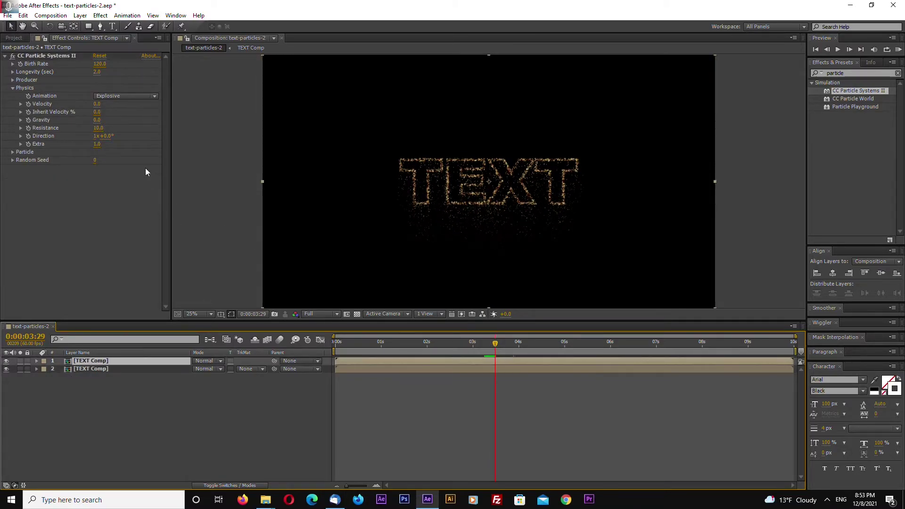
click(12, 152)
click(101, 169)
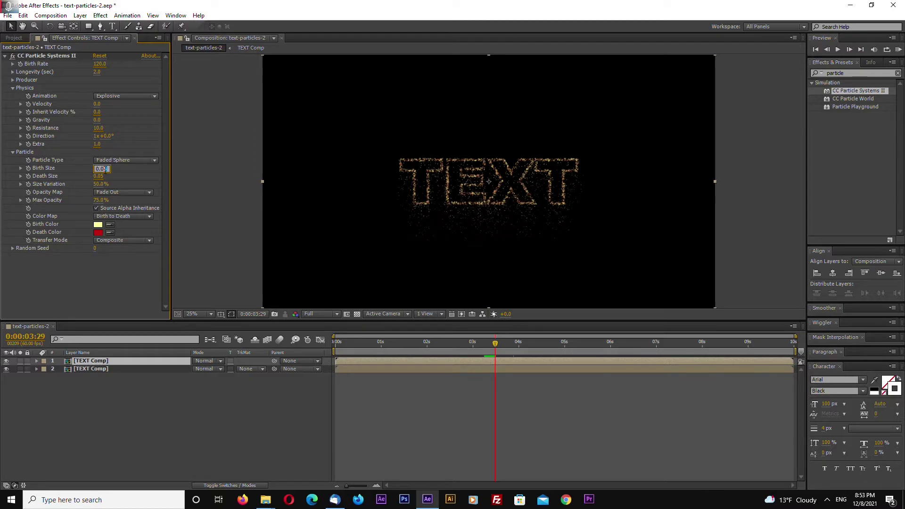
key(Return)
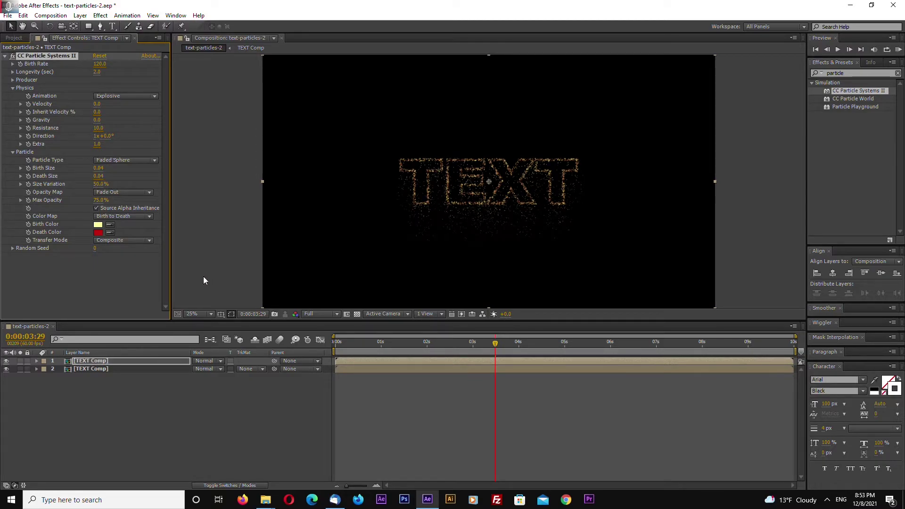
click(255, 422)
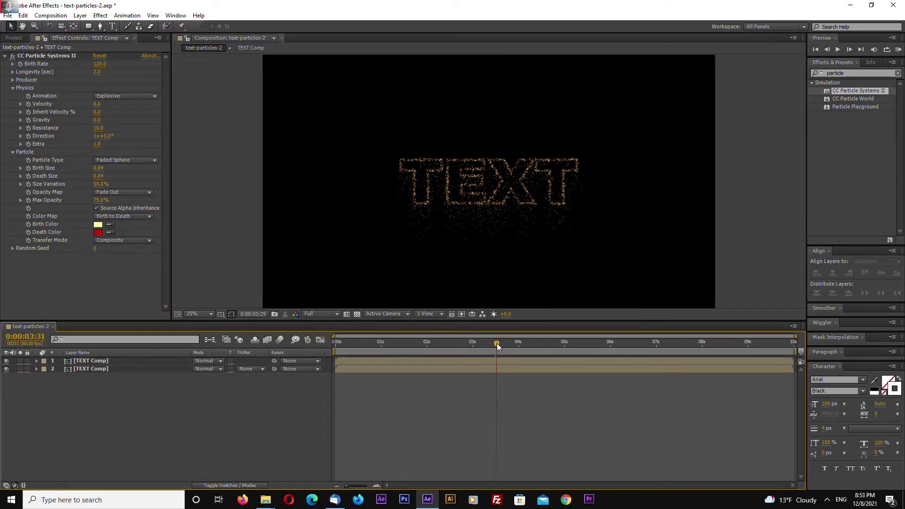
drag(496, 348, 461, 351)
key(space)
drag(463, 347, 472, 347)
Search 'glow' and apply the Glow effect to the top particle layer.
key(ctrl+5)
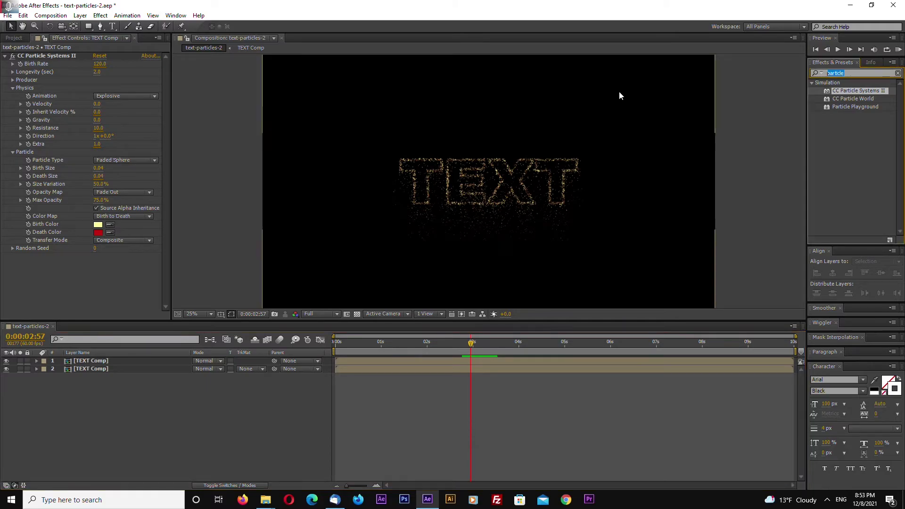
text(glow)
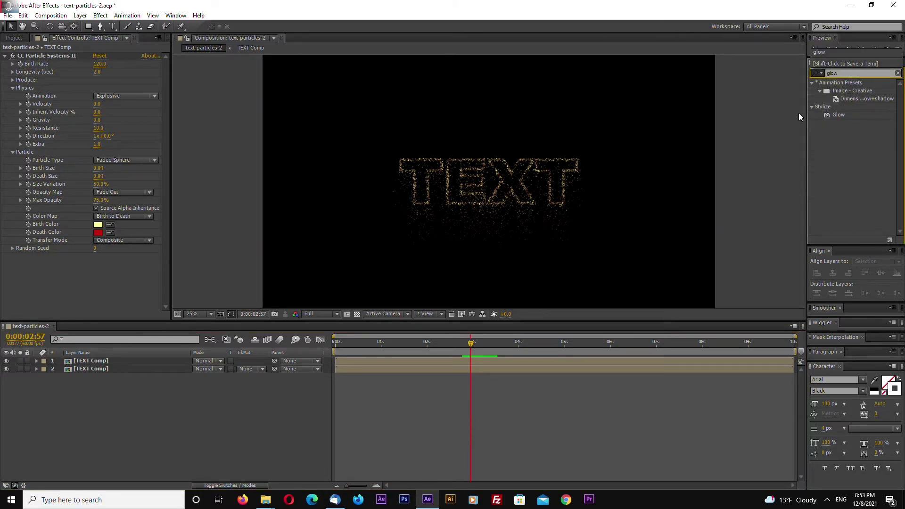
drag(839, 115, 101, 361)
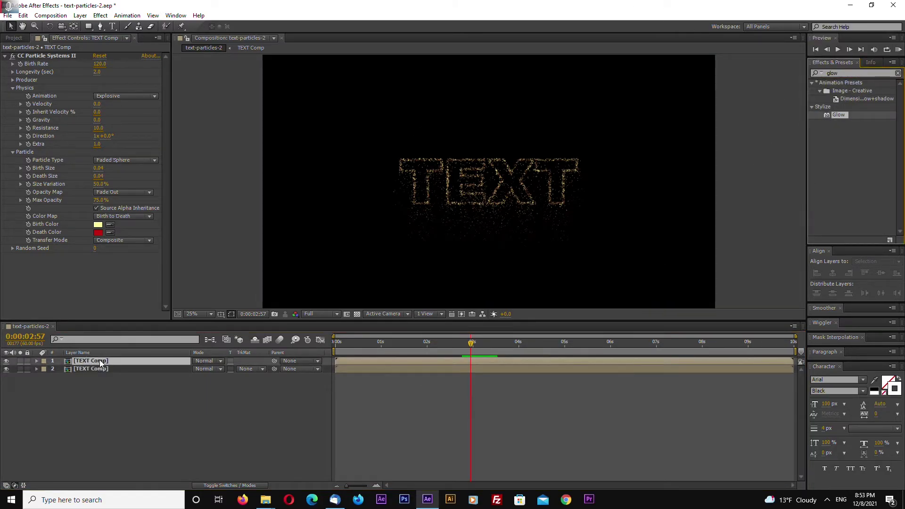
Set Glow Radius to 20 and Glow Intensity to 10.
click(98, 208)
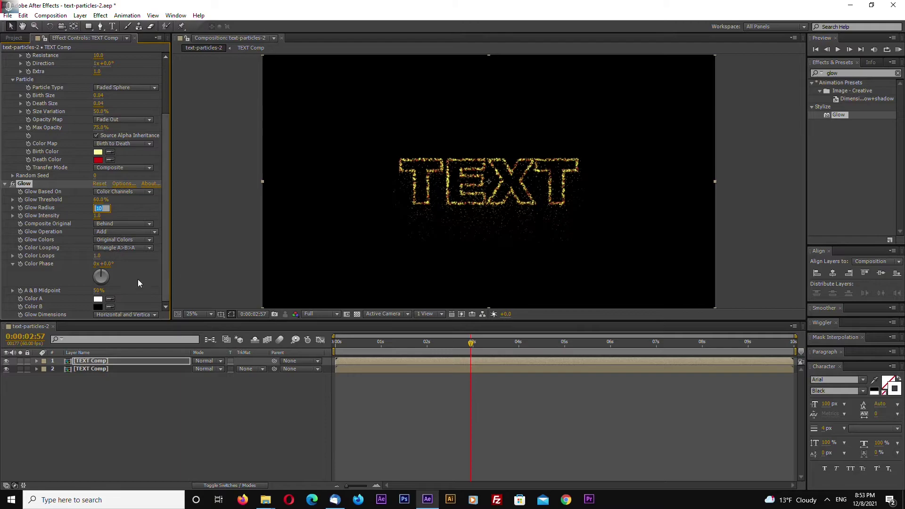
text(50)
key(Return)
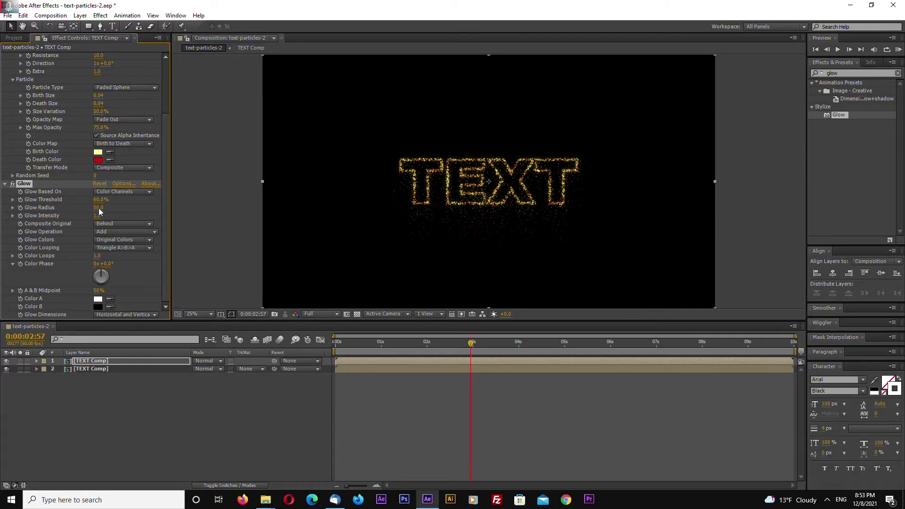
key(Return)
text(10)
key(Return)
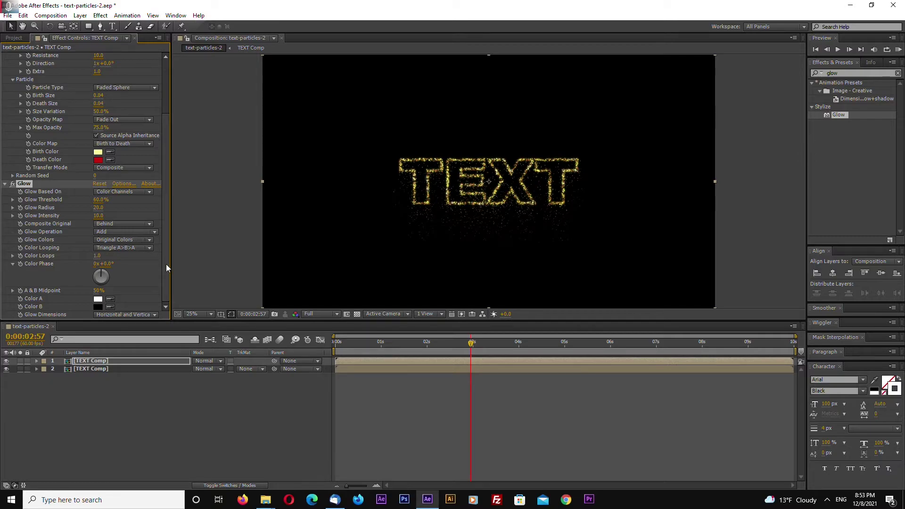
scroll(198, 284, up, 2)
scroll(198, 283, down, 2)
On the top particle layer, keep Glow Intensity at 1 and set Glow Radius to 50.
click(101, 368)
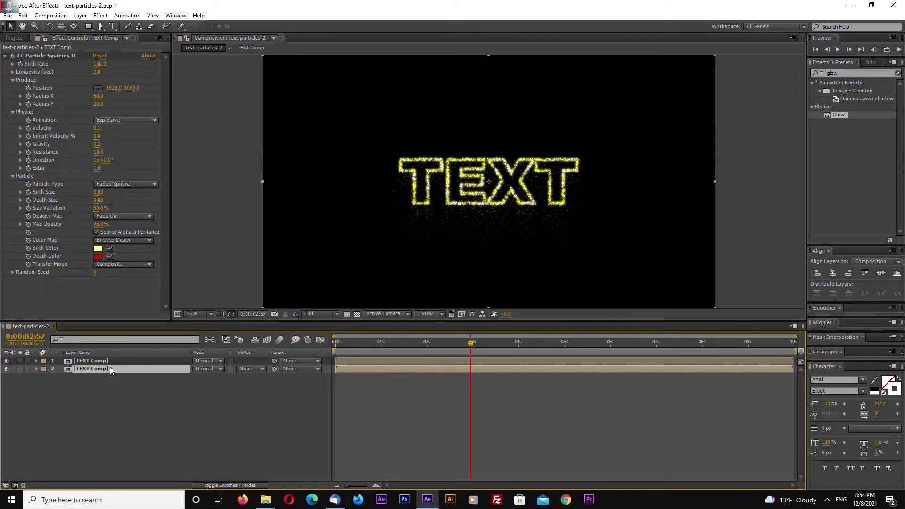
key(z)
click(95, 361)
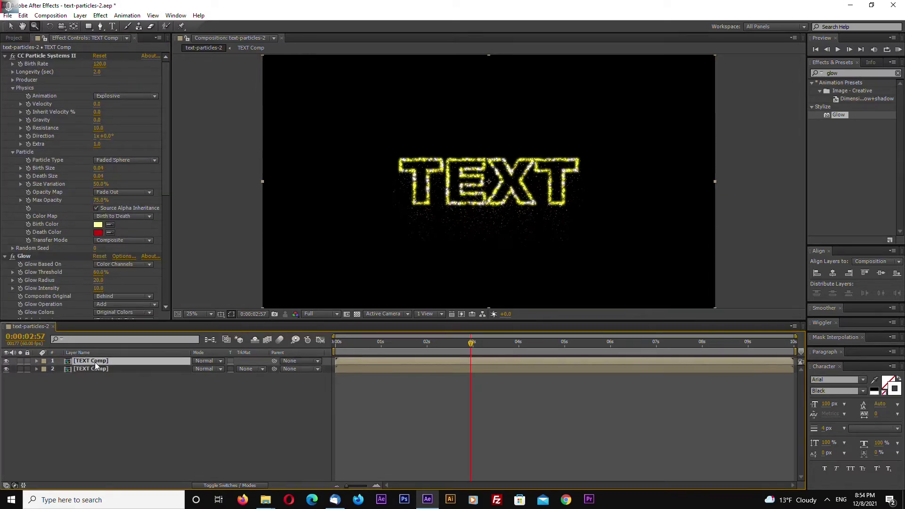
click(24, 256)
click(100, 289)
key(Return)
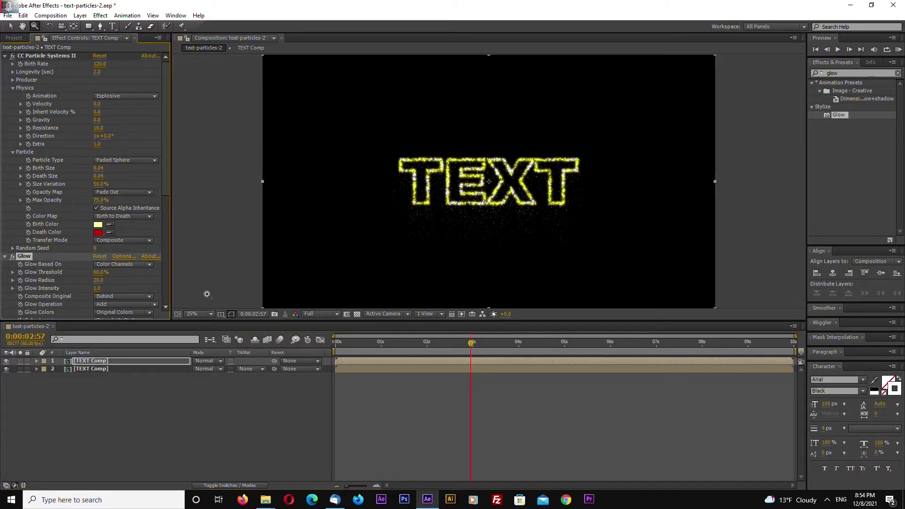
key(shift+Tab)
text(50)
key(Return)
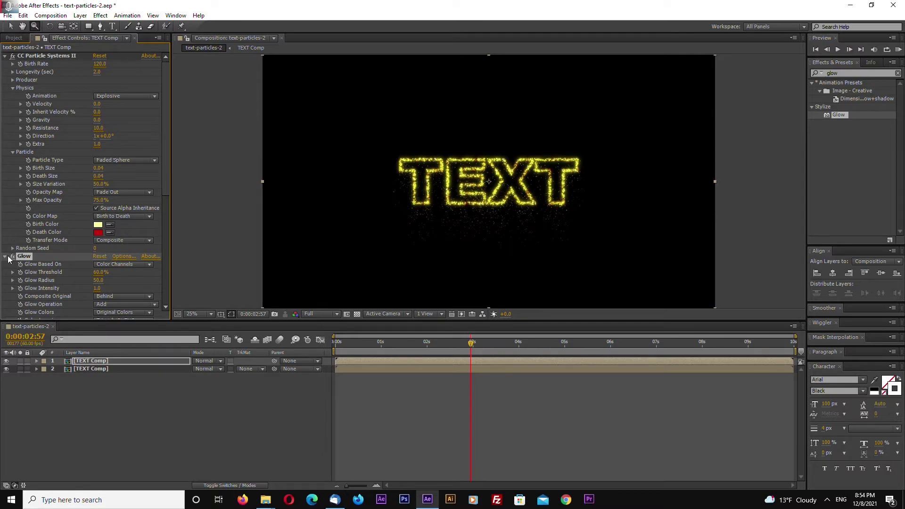
Collapse the particle system settings and select the top layer's first Glow effect.
click(5, 56)
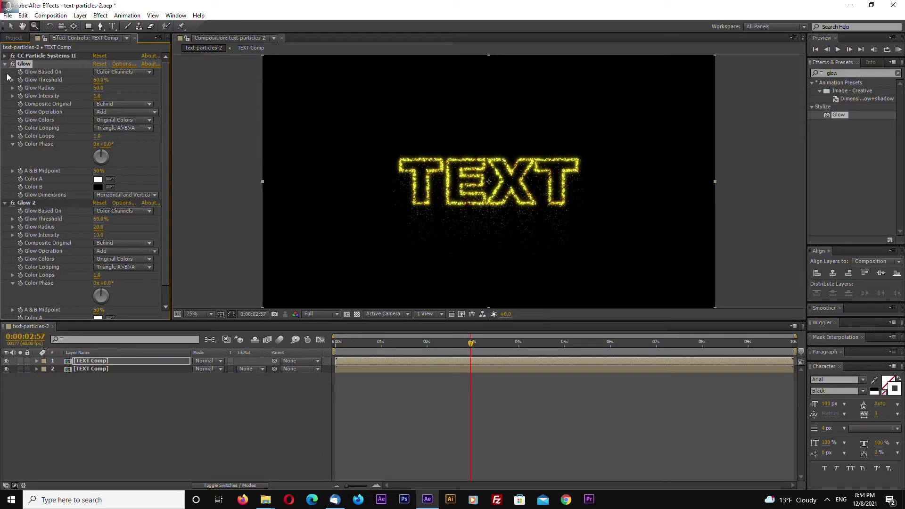
click(5, 64)
click(5, 64)
click(29, 205)
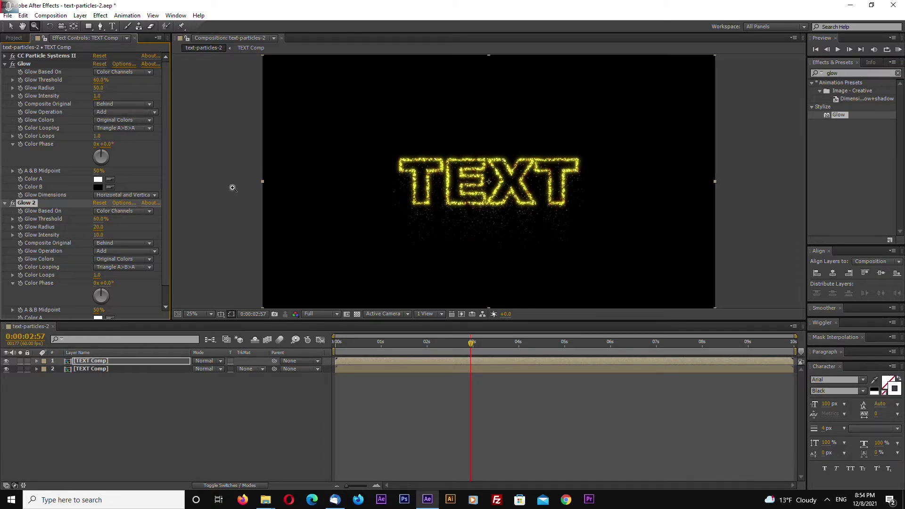
click(25, 64)
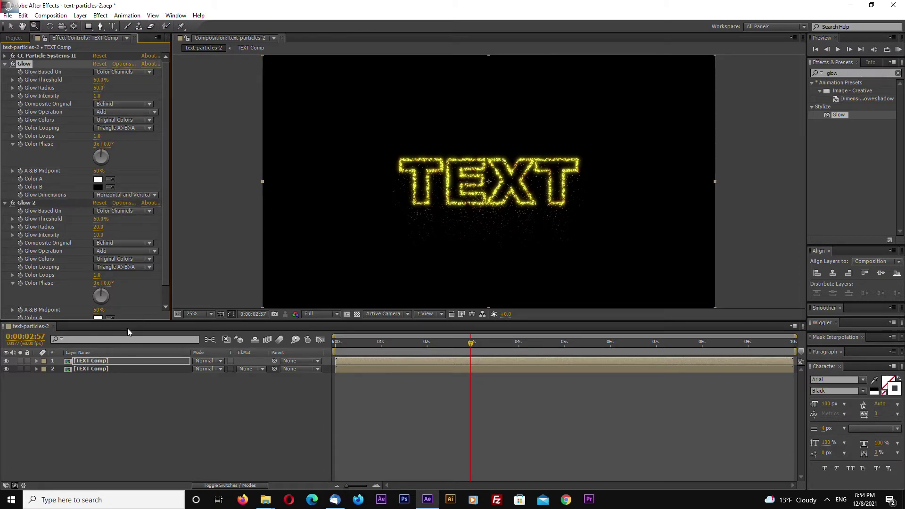
Paste the Glow onto the second TEXT Comp layer with Radius 5.0, then return to the timeline start.
click(97, 370)
drag(70, 400, 87, 371)
key(ctrl+v)
key(v)
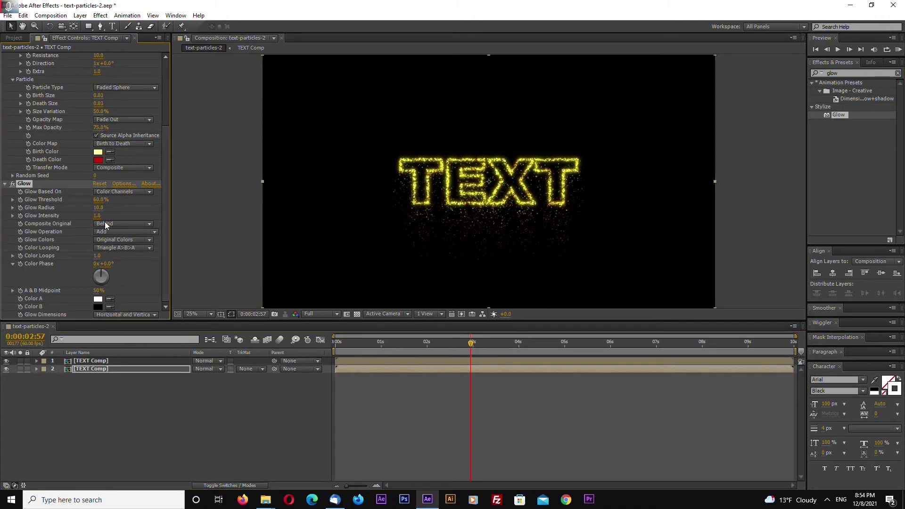
click(98, 207)
key(Return)
click(219, 257)
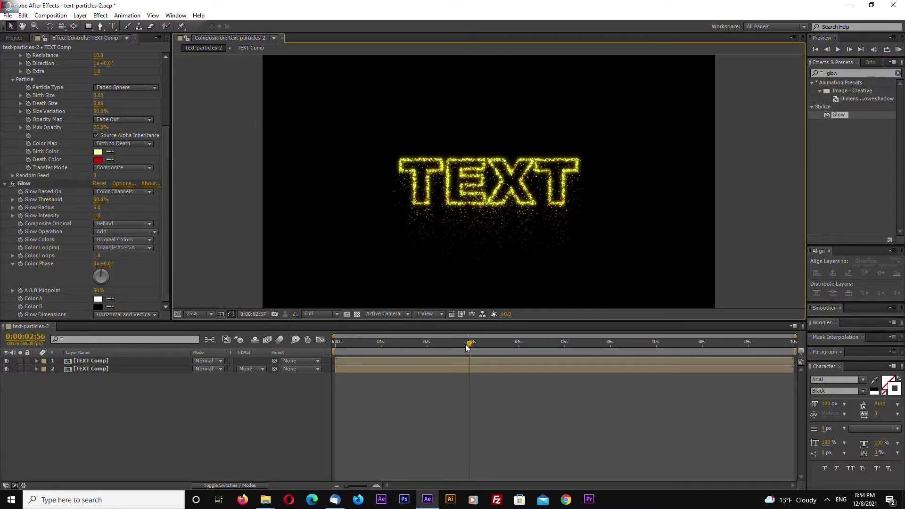
drag(467, 348, 338, 377)
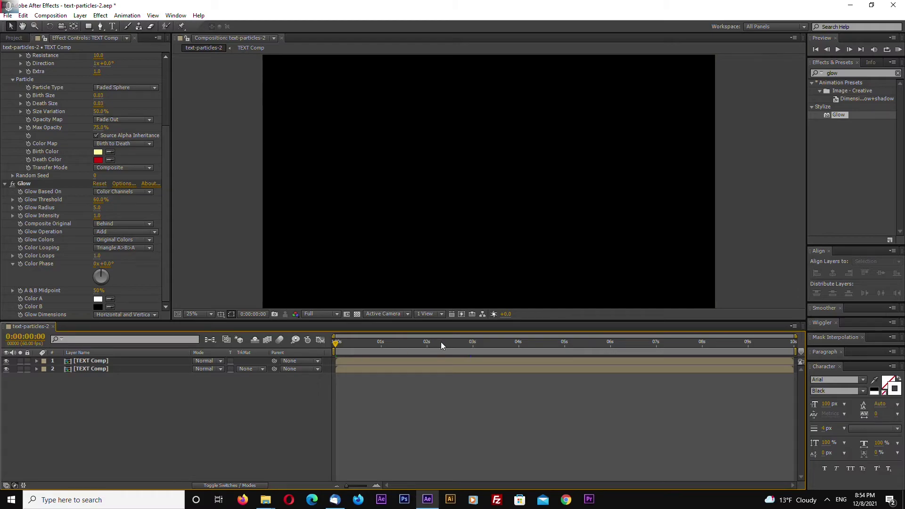
Go to 0:00:02:55 and briefly solo the second TEXT Comp layer to view its particles.
drag(441, 346, 506, 329)
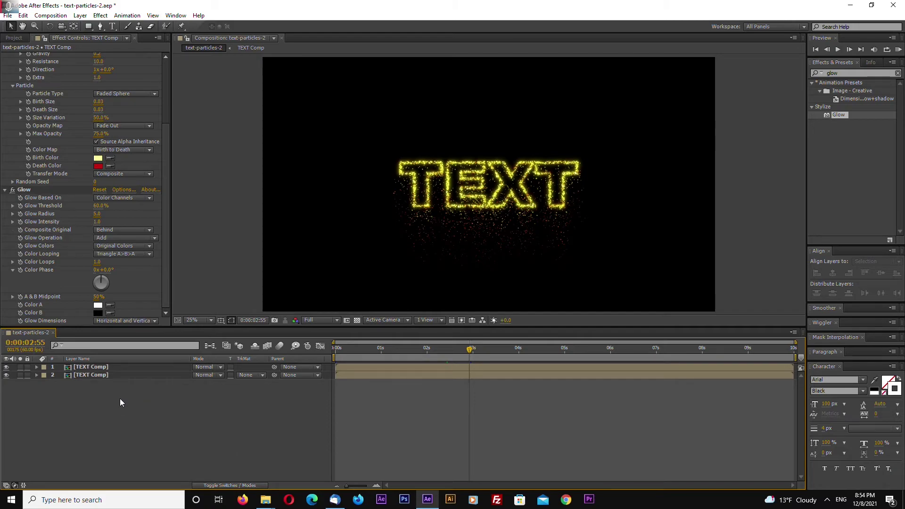
click(99, 373)
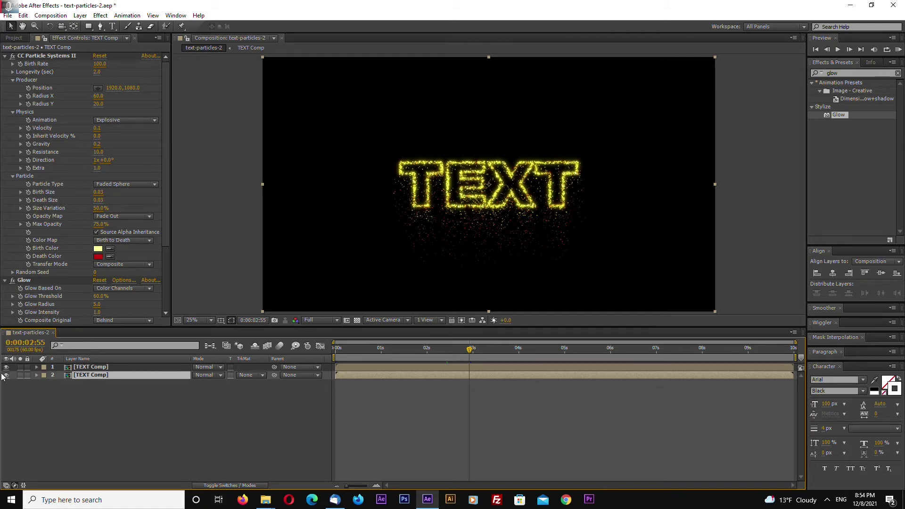
click(20, 375)
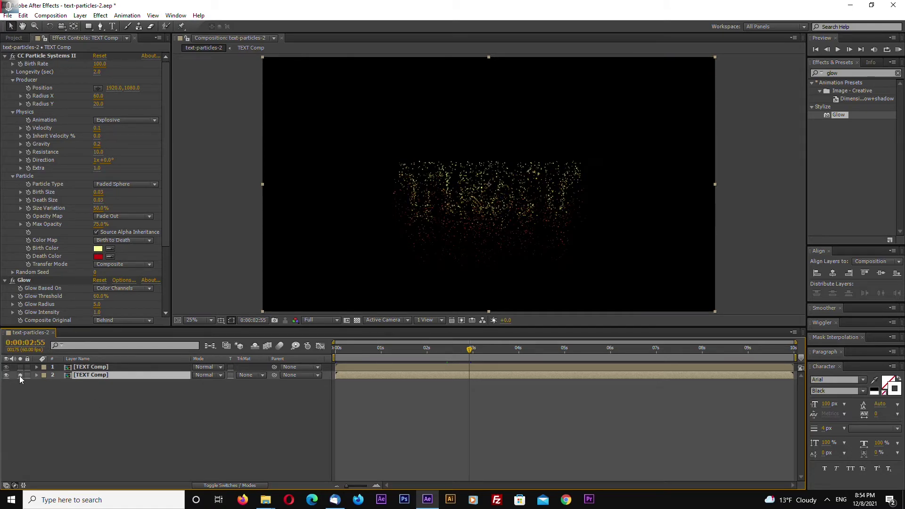
click(20, 375)
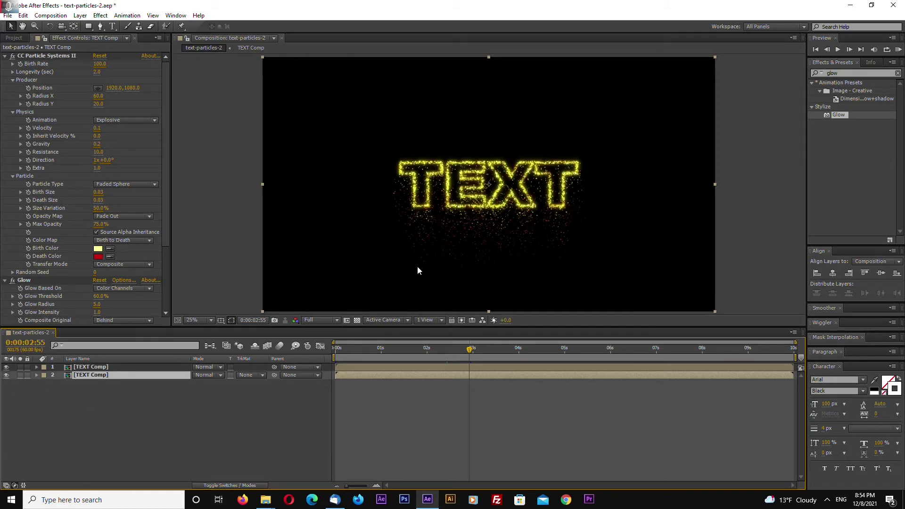
Duplicate the second particle layer and remove the Glow from the new third layer.
key(ctrl+d)
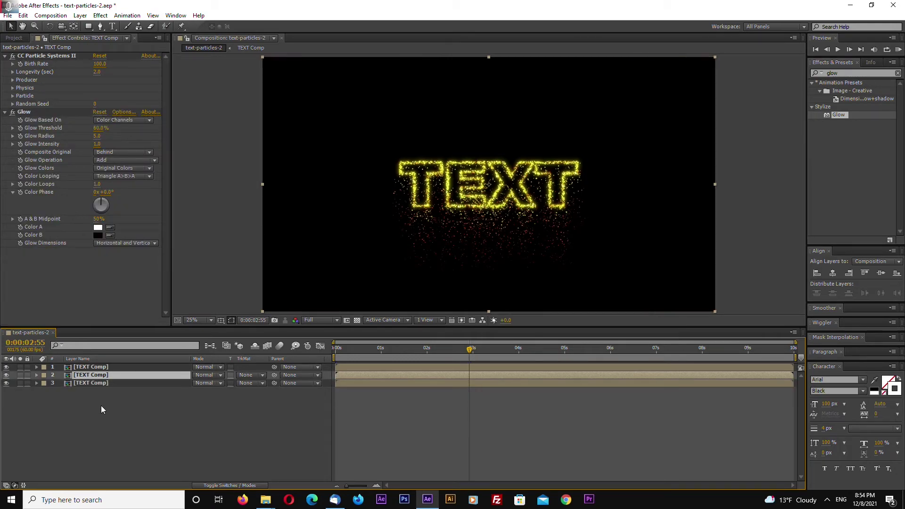
click(98, 383)
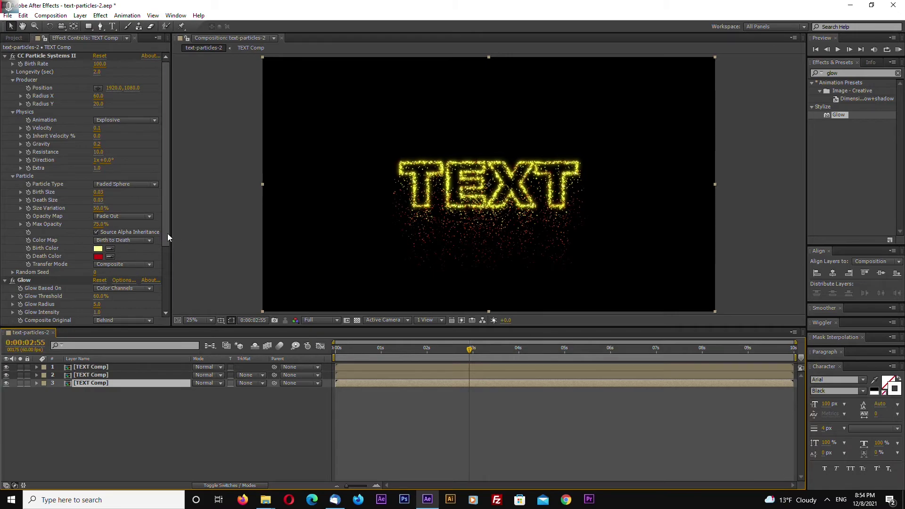
drag(168, 234, 166, 257)
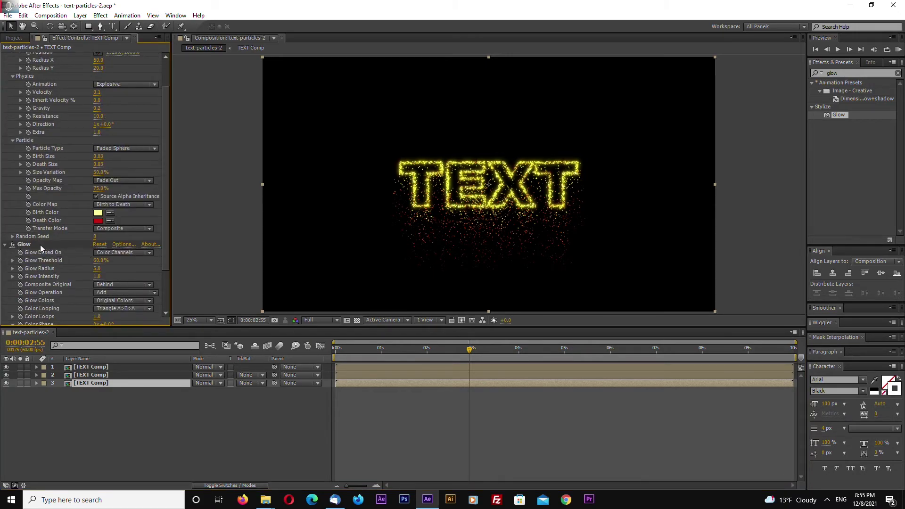
click(24, 245)
key(Delete)
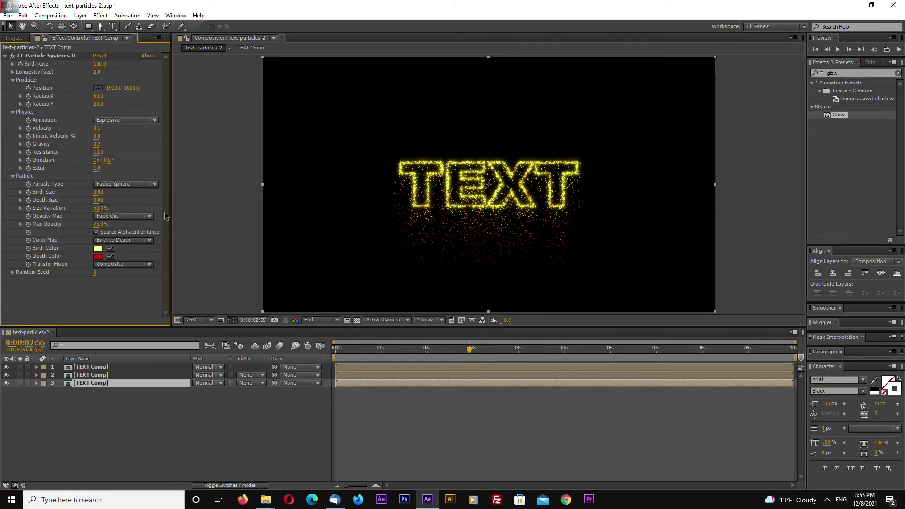
In the third layer's CC Particle Systems II, set Birth Rate 40, Birth Size 0.50, Death Size 0.50.
click(49, 58)
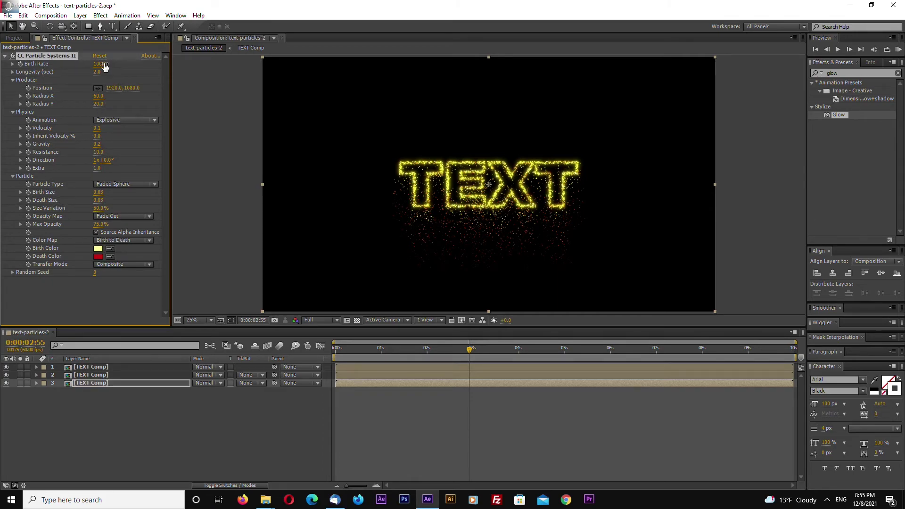
text(40)
key(Return)
click(101, 192)
click(133, 209)
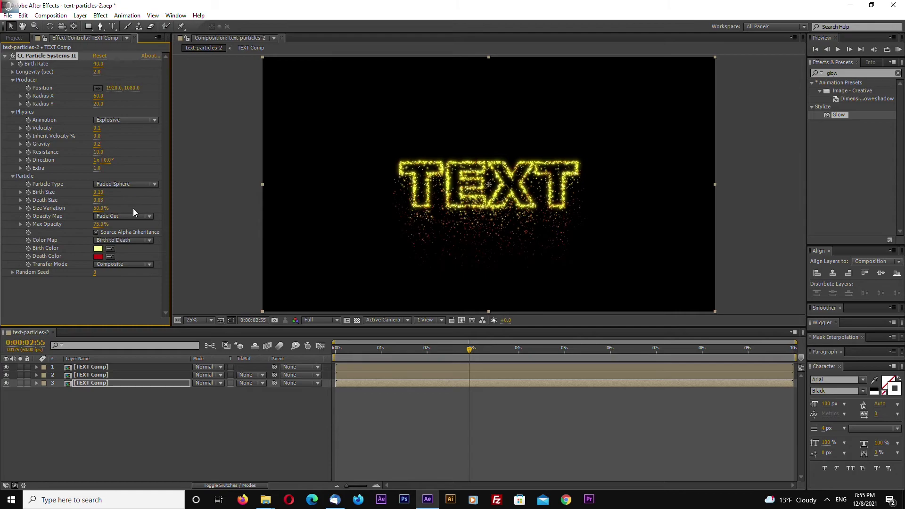
click(100, 192)
key(Return)
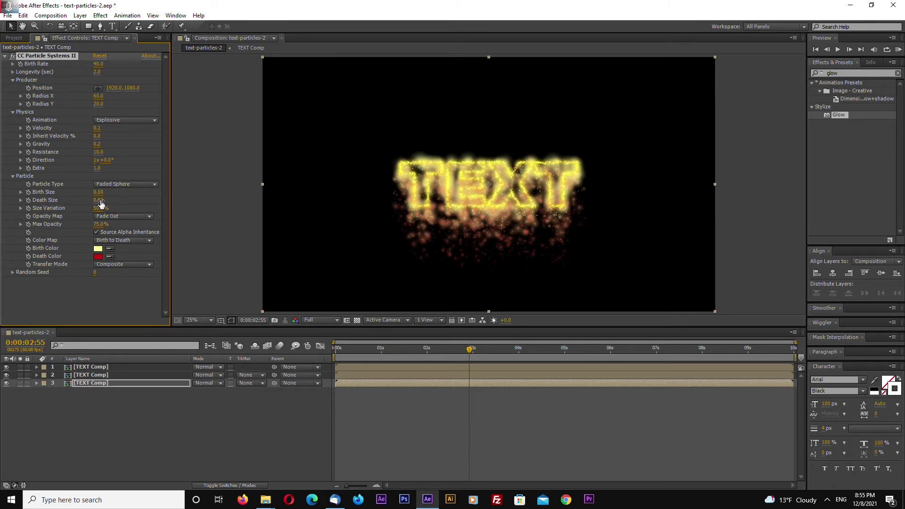
click(101, 200)
text(0.5)
key(Return)
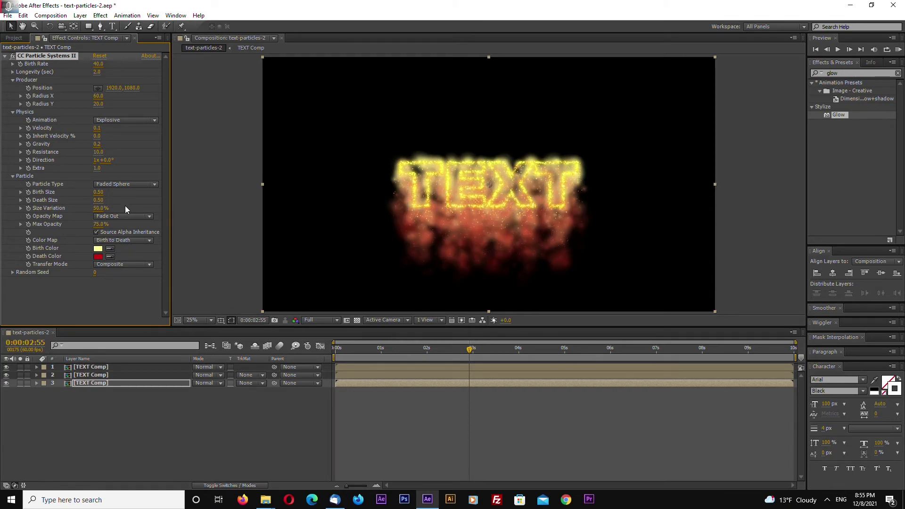
Lower Birth Size to 0.20, raise Birth Rate to 100, and settle Max Opacity at 10%.
click(98, 192)
text(0.2)
key(Return)
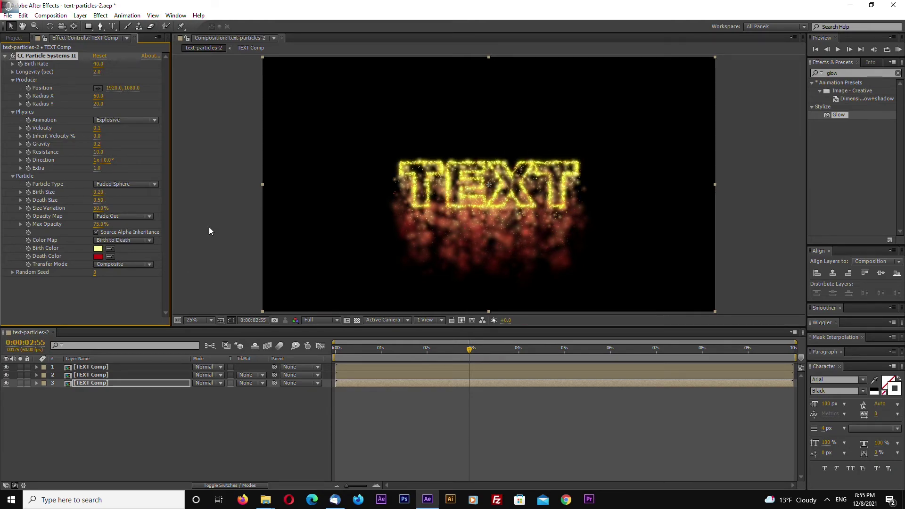
click(100, 224)
text(10)
key(Return)
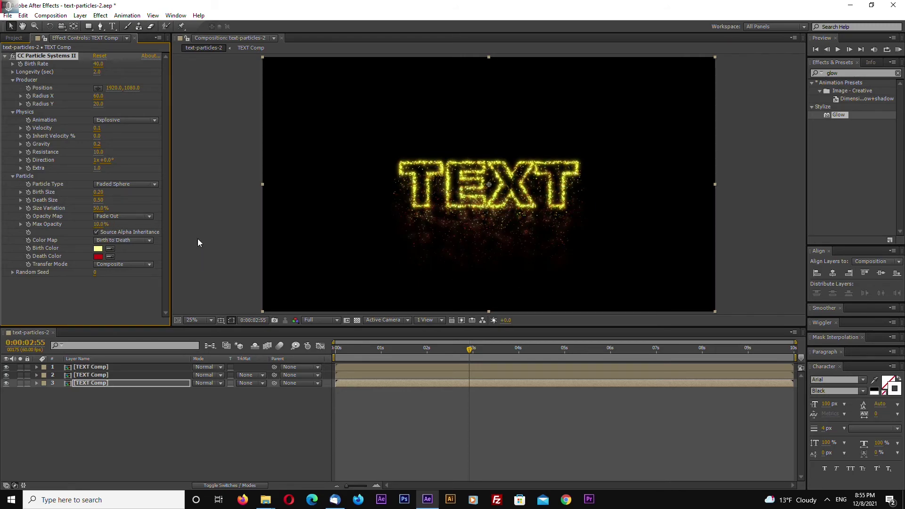
click(100, 224)
text(20)
key(Return)
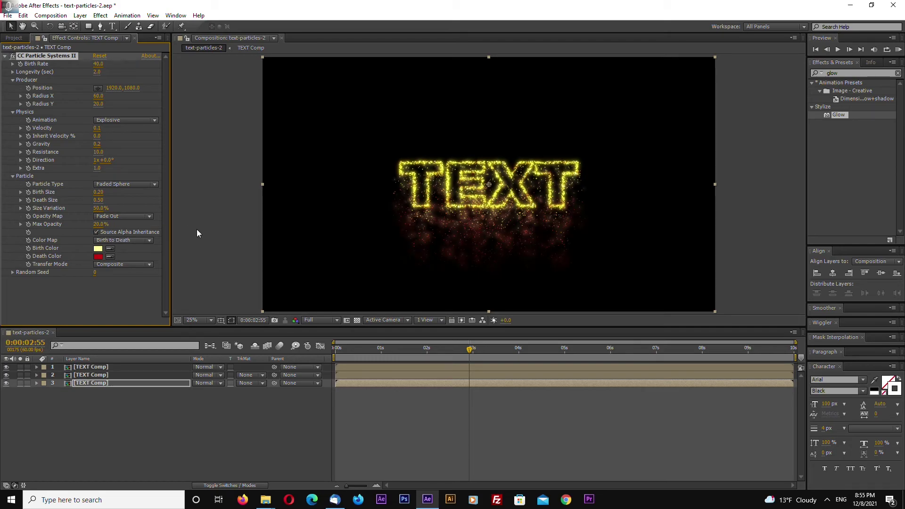
drag(101, 68, 158, 110)
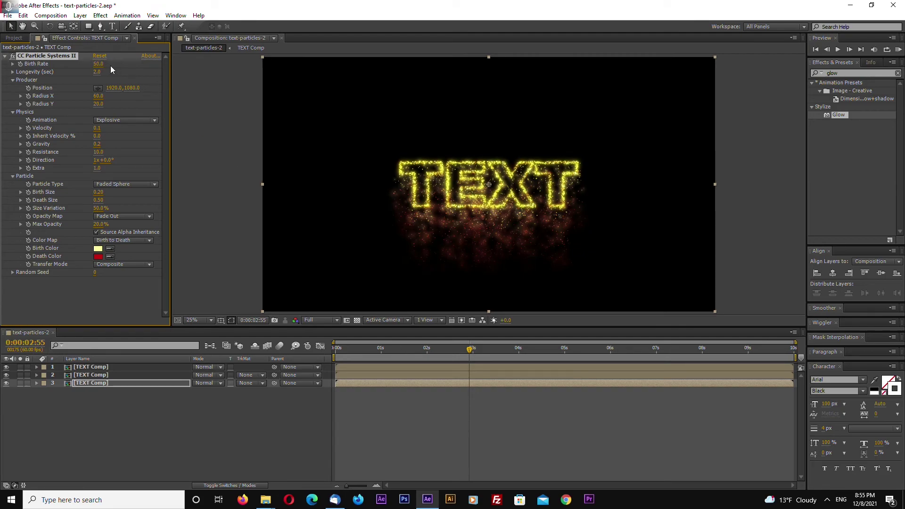
drag(110, 66, 211, 126)
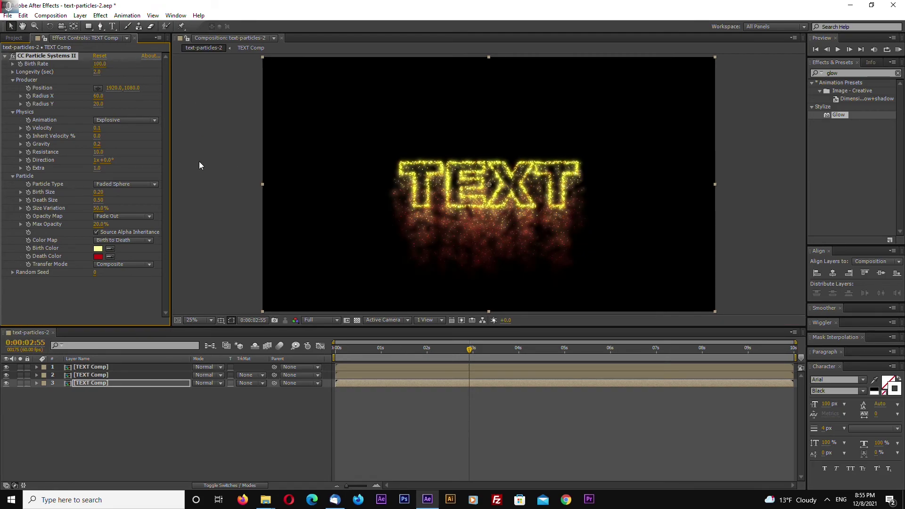
drag(101, 226, 205, 225)
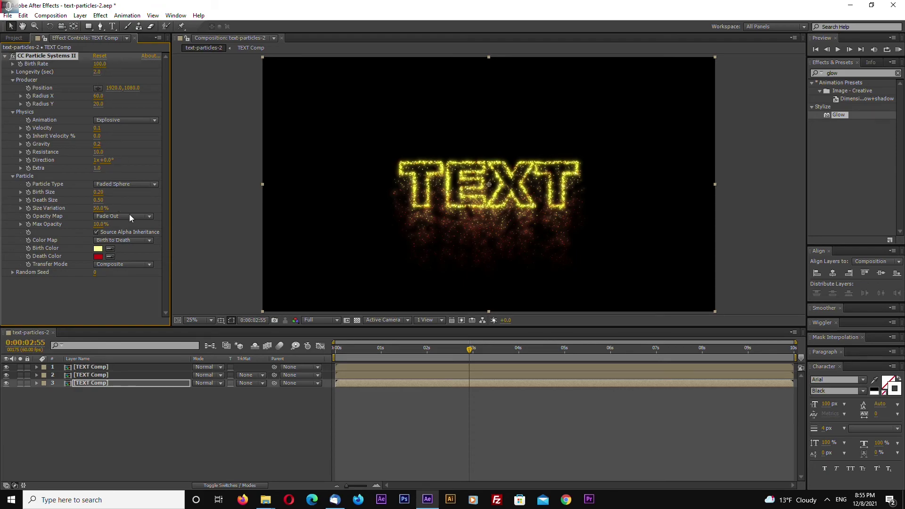
Set the preview resolution to Quarter and play the particle animation from frame 0.
click(452, 350)
click(330, 320)
click(327, 376)
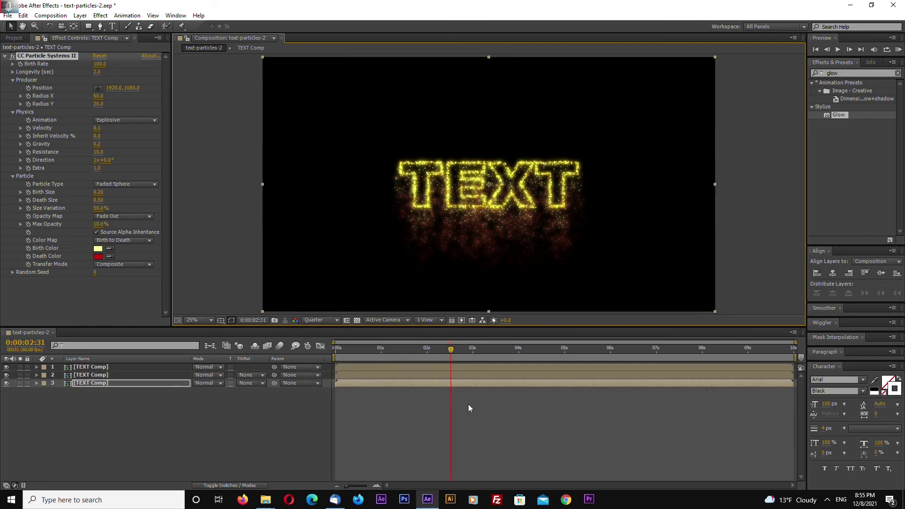
key(space)
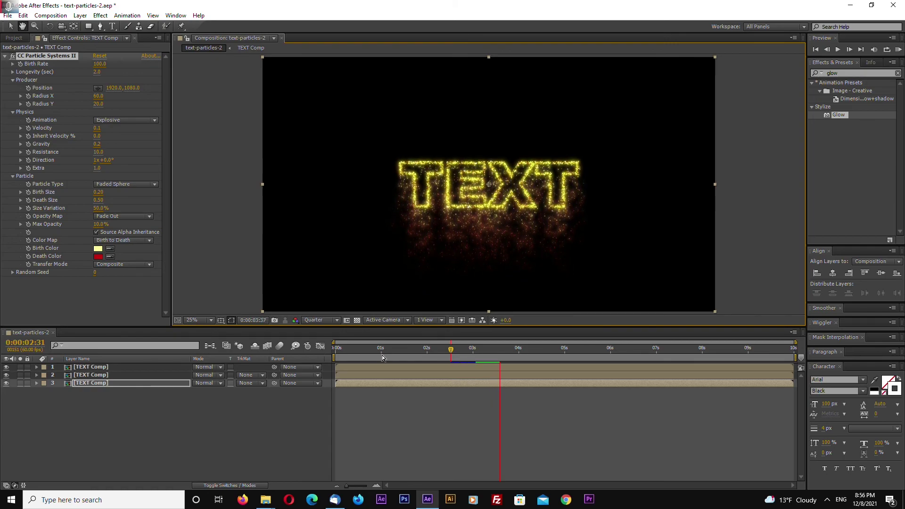
key(space)
key(Home)
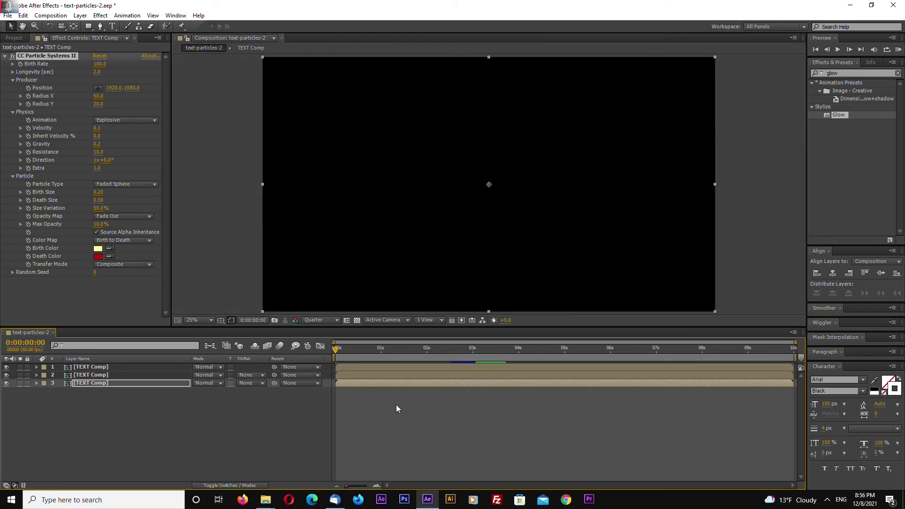
key(space)
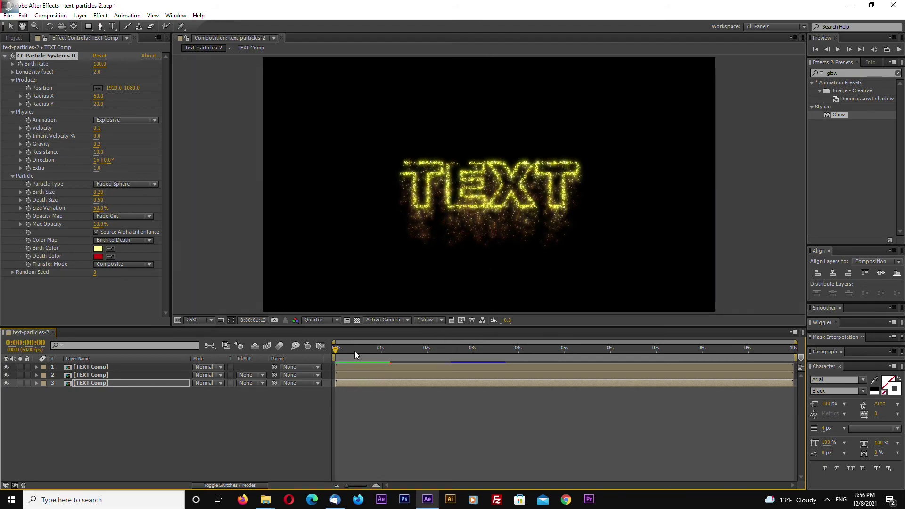
Scrub from the early particles to where they fully form TEXT, briefly toggling the transparency grid.
drag(356, 349, 370, 350)
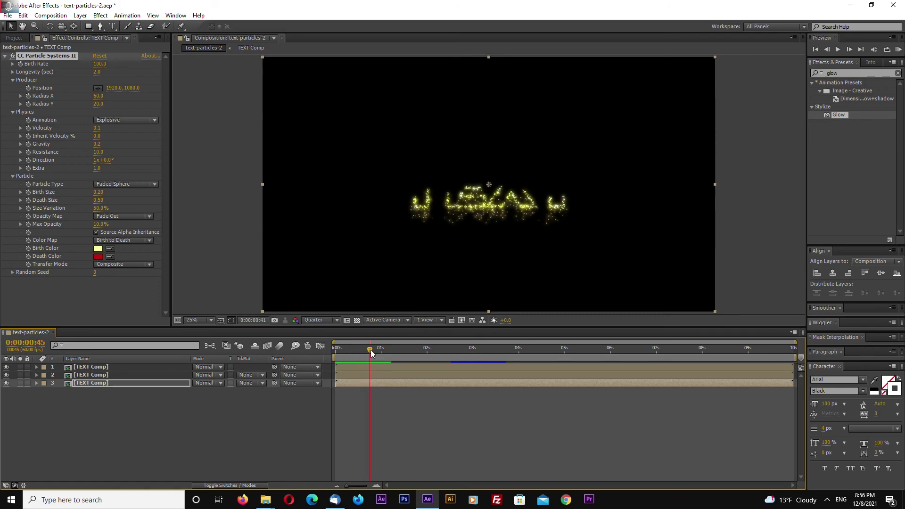
click(358, 321)
click(358, 321)
drag(379, 355, 508, 351)
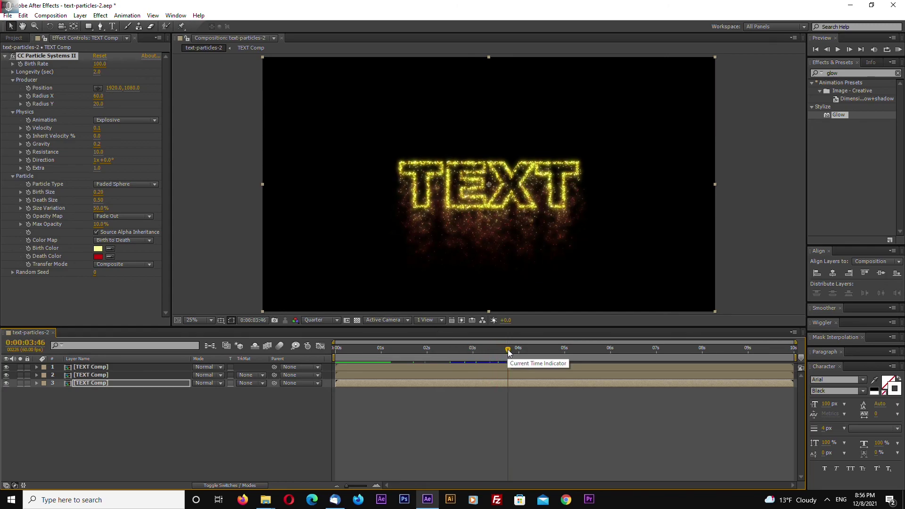